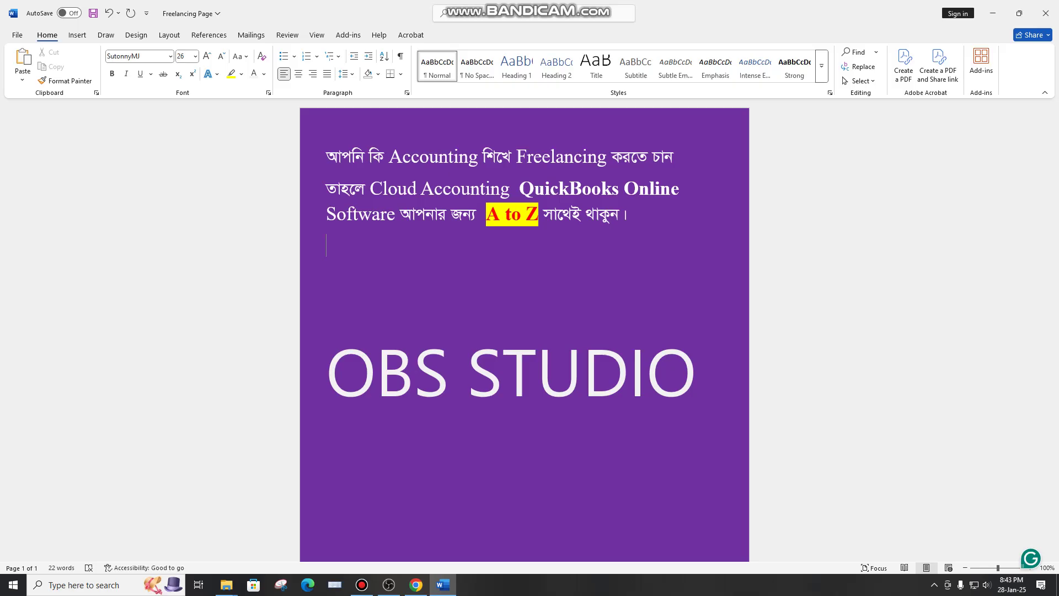
# Switch to Chrome, search Google for "obs studio download for pc", and open the OBS Studio download page to view its Windows options.
pyautogui.scroll(-3, 524, 331)
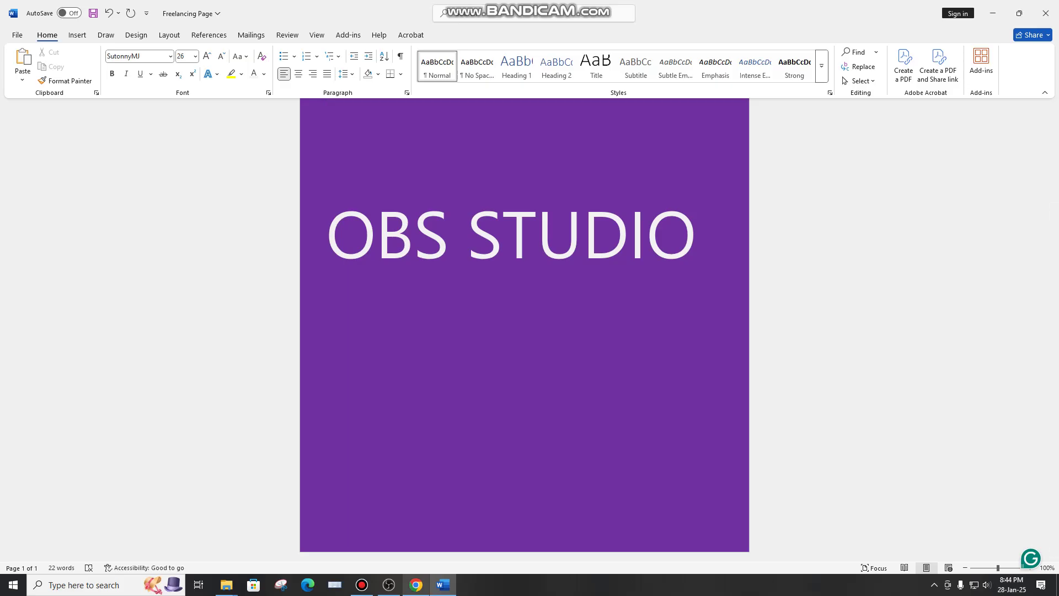
pyautogui.click(416, 585)
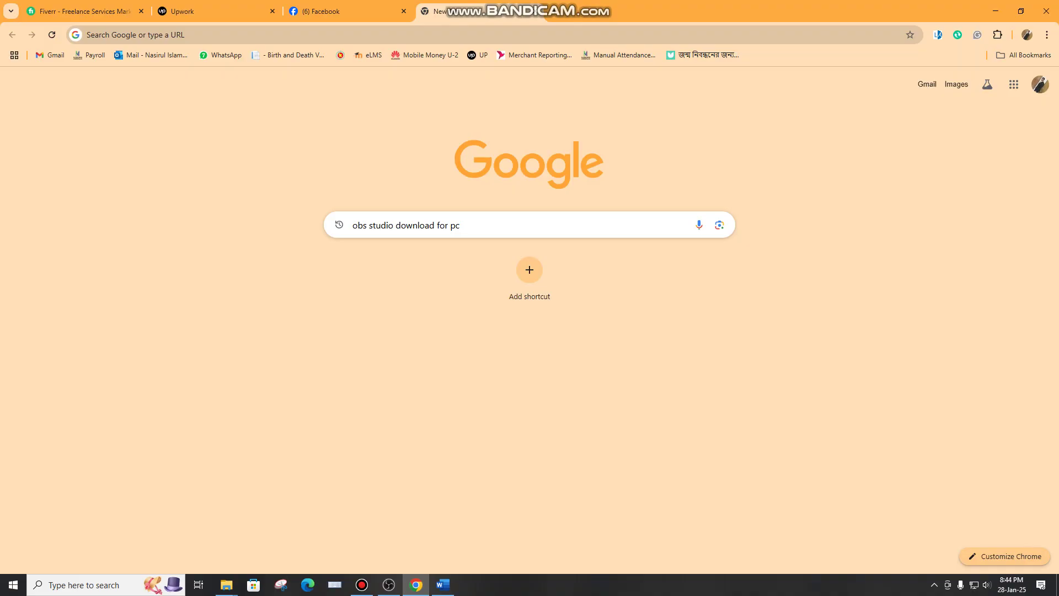
pyautogui.click(479, 225)
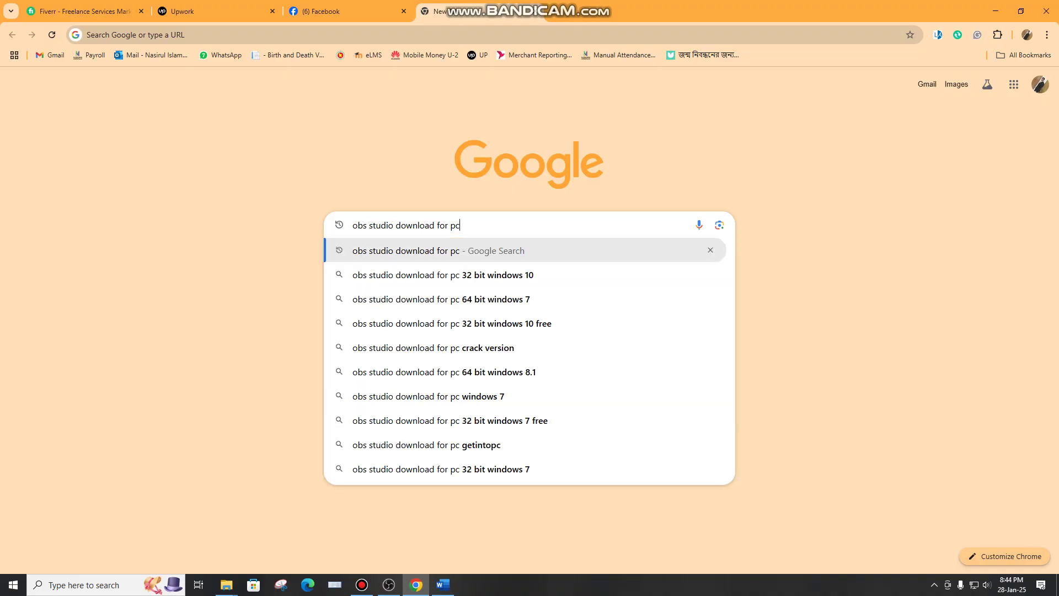
pyautogui.press('Return')
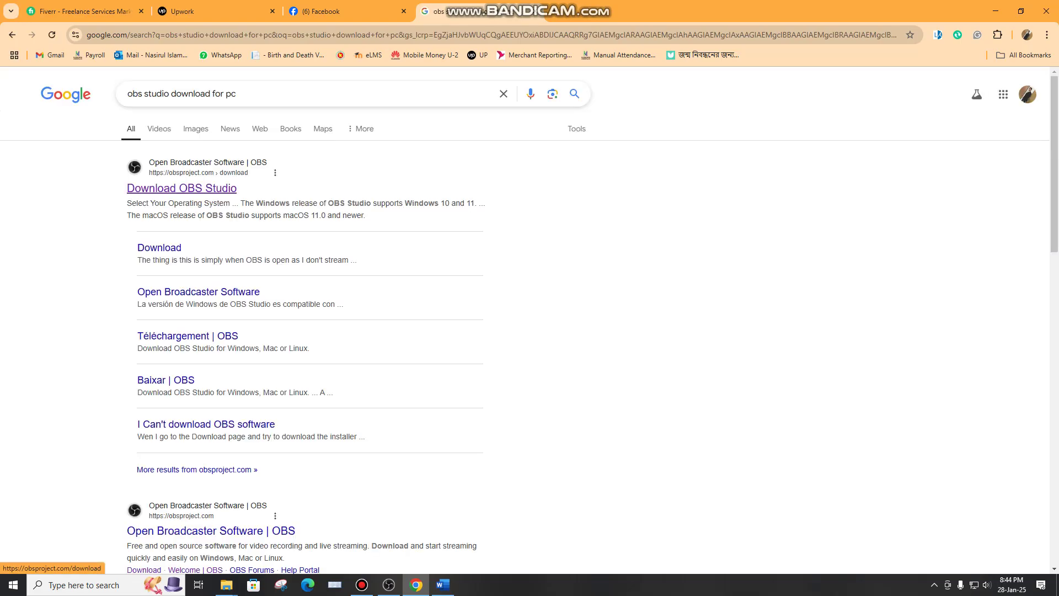
pyautogui.click(182, 188)
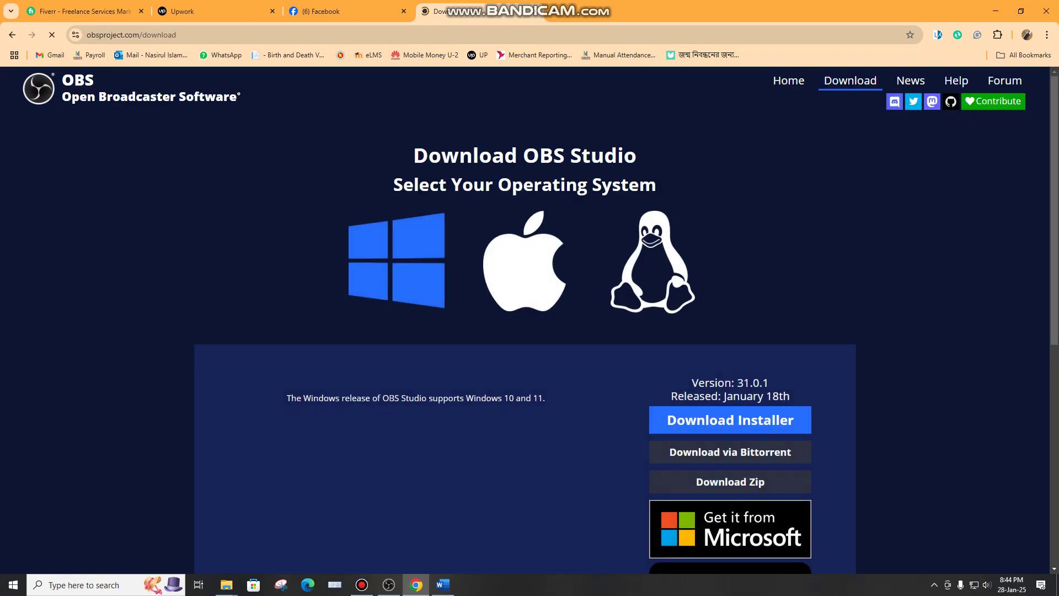
pyautogui.scroll(-3, 524, 320)
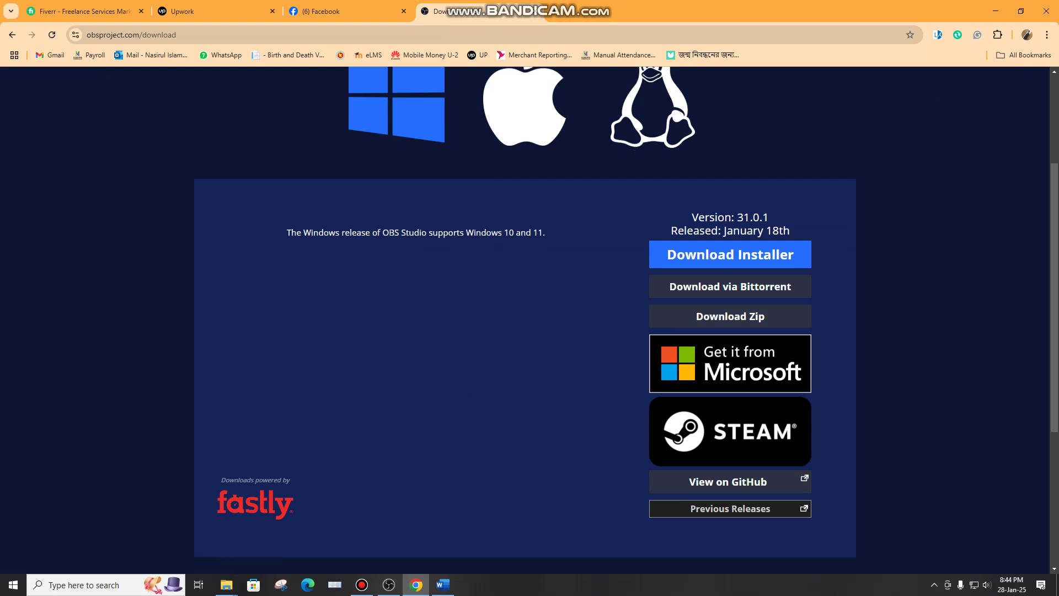
# View the OBS Studio installer in the Downloads folder in File Explorer, and return to the desktop.
pyautogui.click(996, 11)
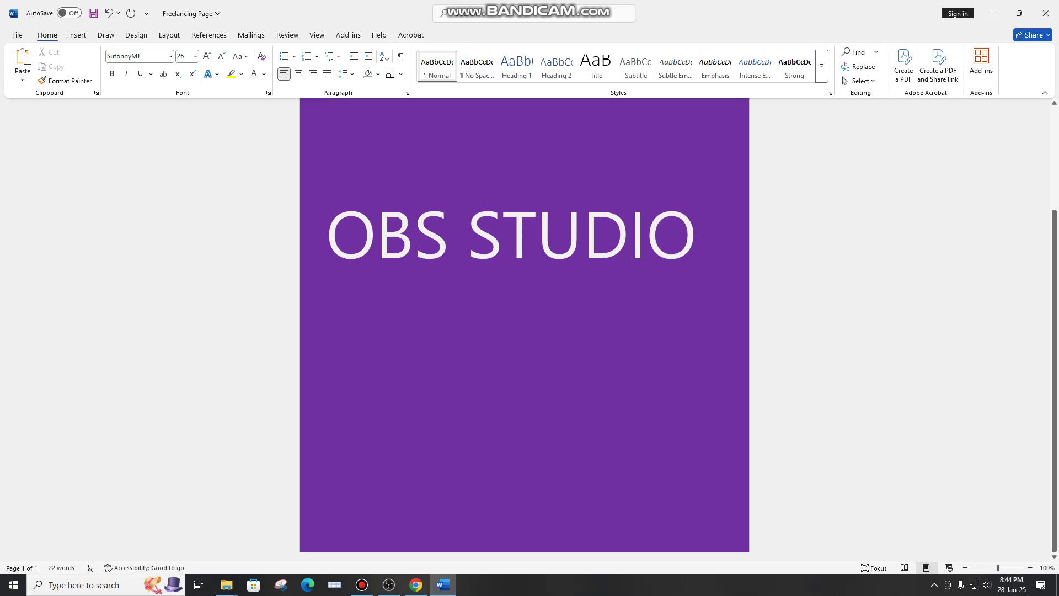
pyautogui.click(993, 13)
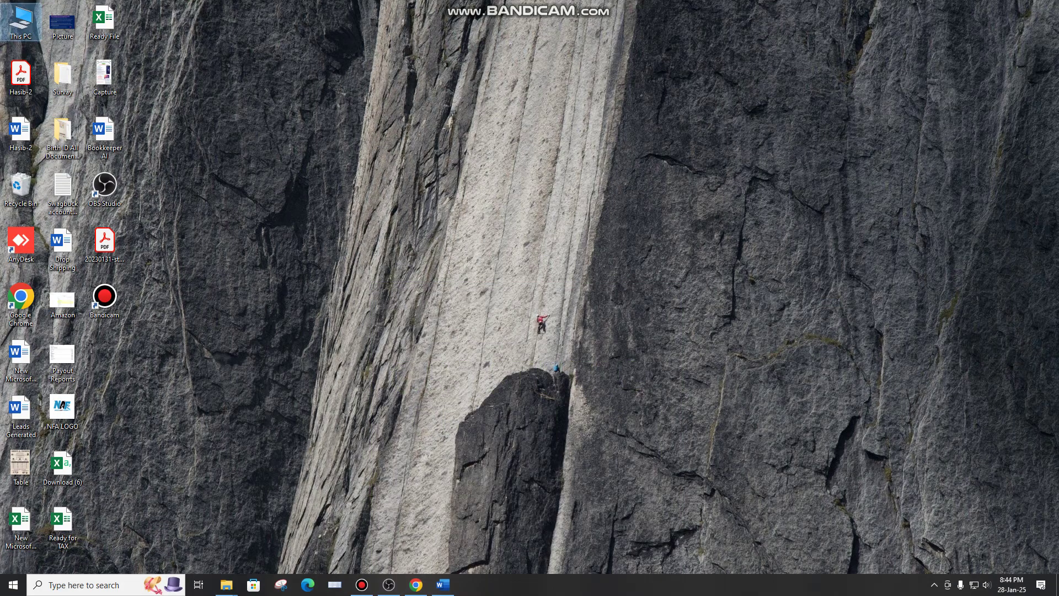
pyautogui.doubleClick(21, 22)
pyautogui.click(46, 87)
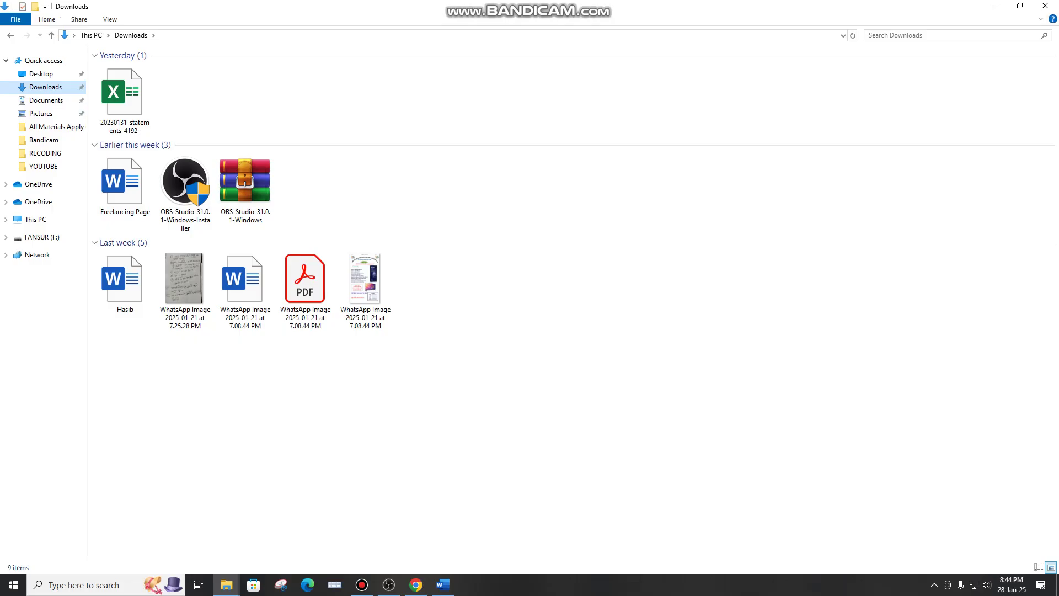
pyautogui.moveTo(331, 189); pyautogui.dragTo(176, 195)
pyautogui.click(441, 386)
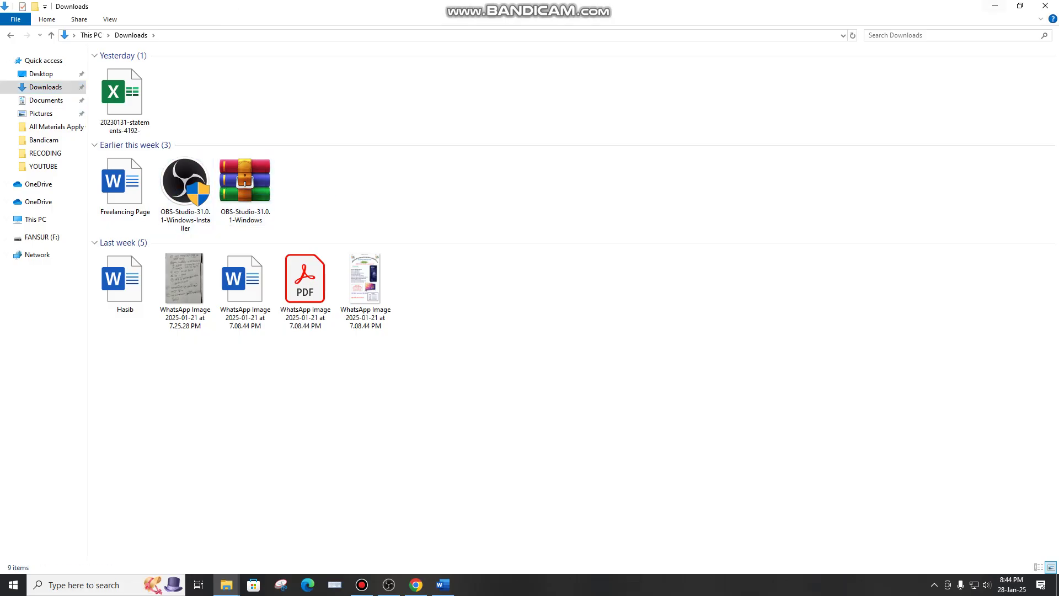
pyautogui.press('super+d')
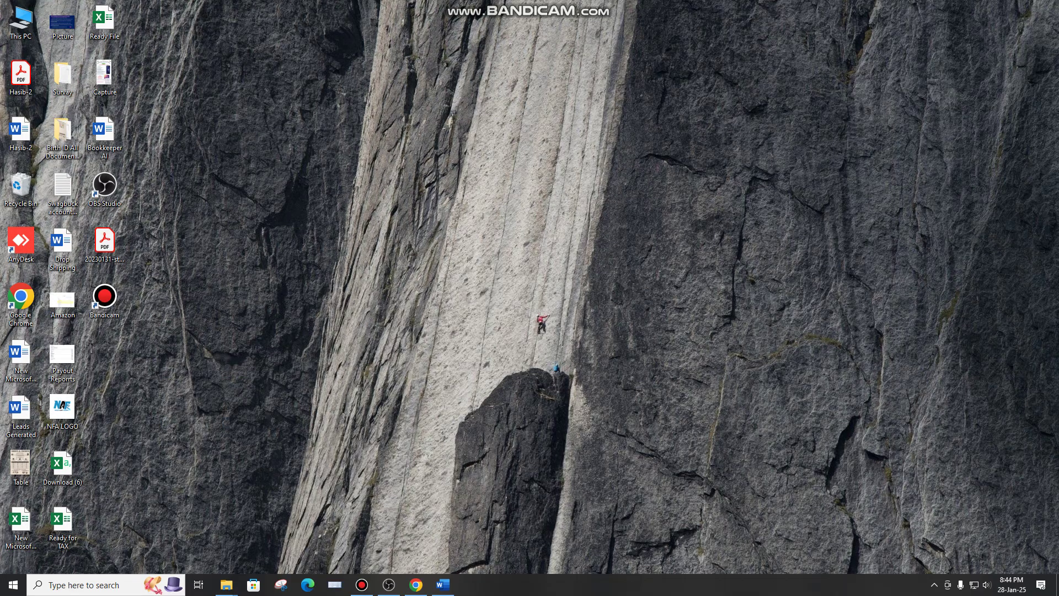
# Switch to OBS Studio and look through the source types that can be added, including Display Capture.
pyautogui.click(389, 584)
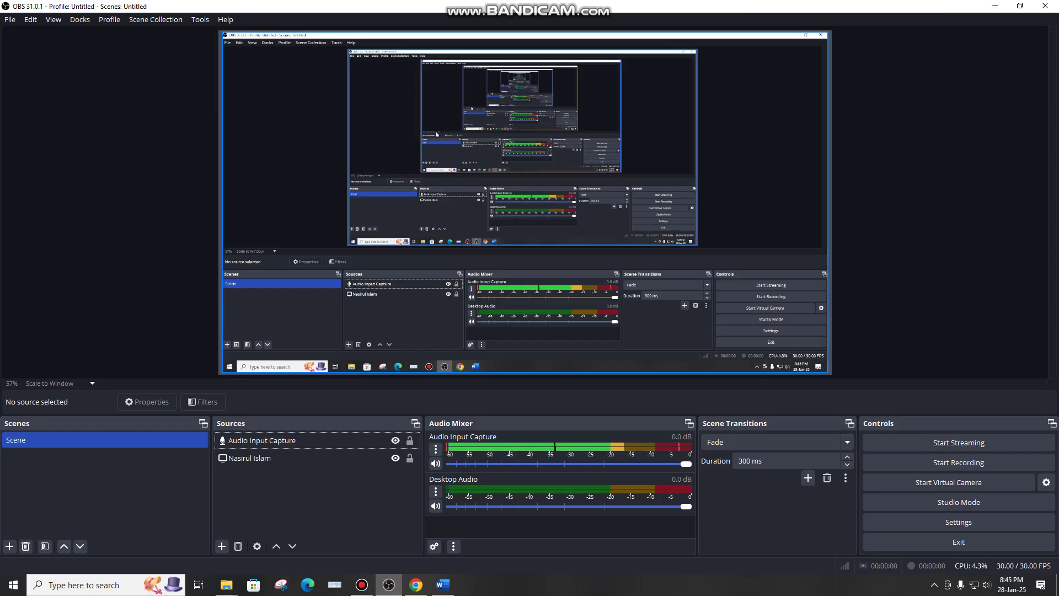
pyautogui.click(237, 440)
pyautogui.click(303, 483)
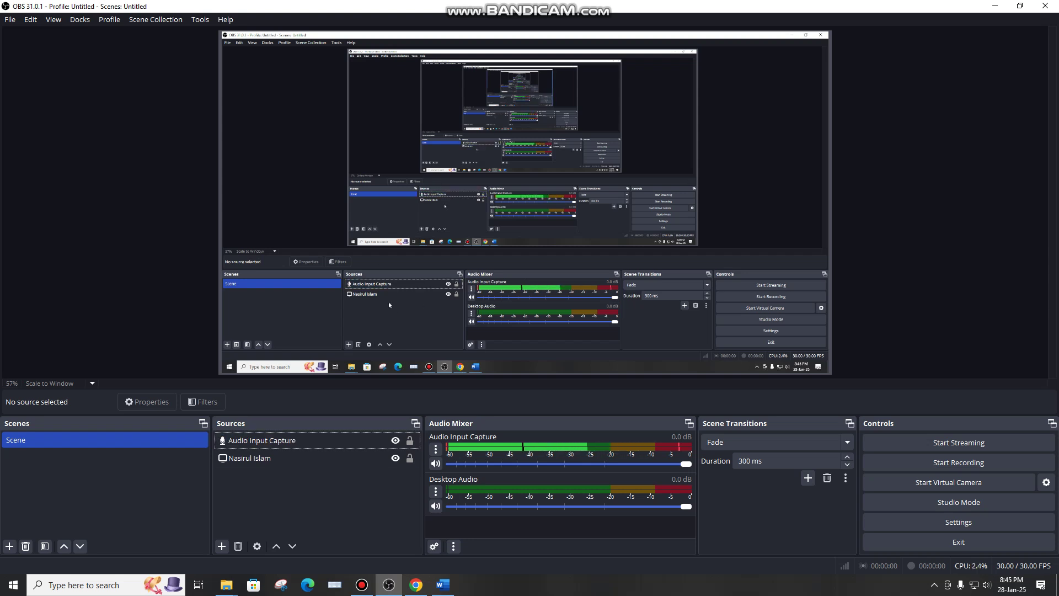
pyautogui.rightClick(304, 477)
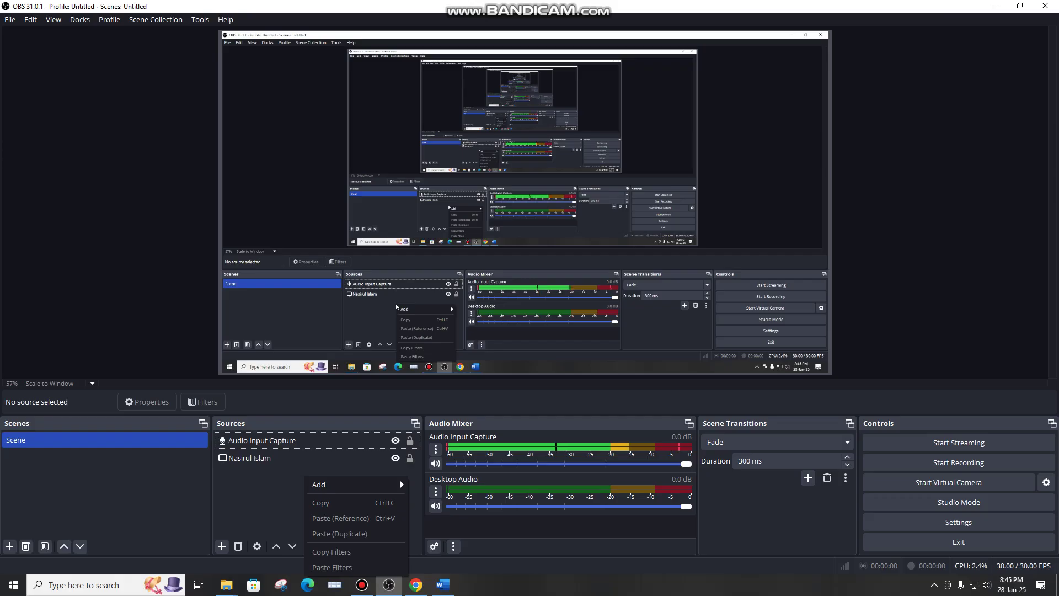
pyautogui.rightClick(323, 474)
pyautogui.rightClick(323, 473)
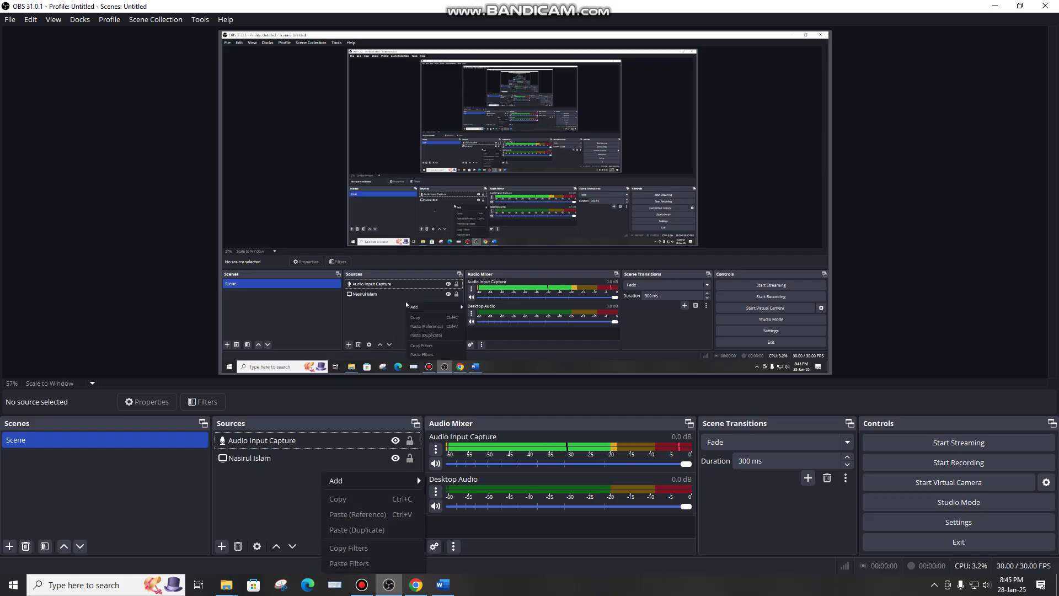
pyautogui.moveTo(350, 482)
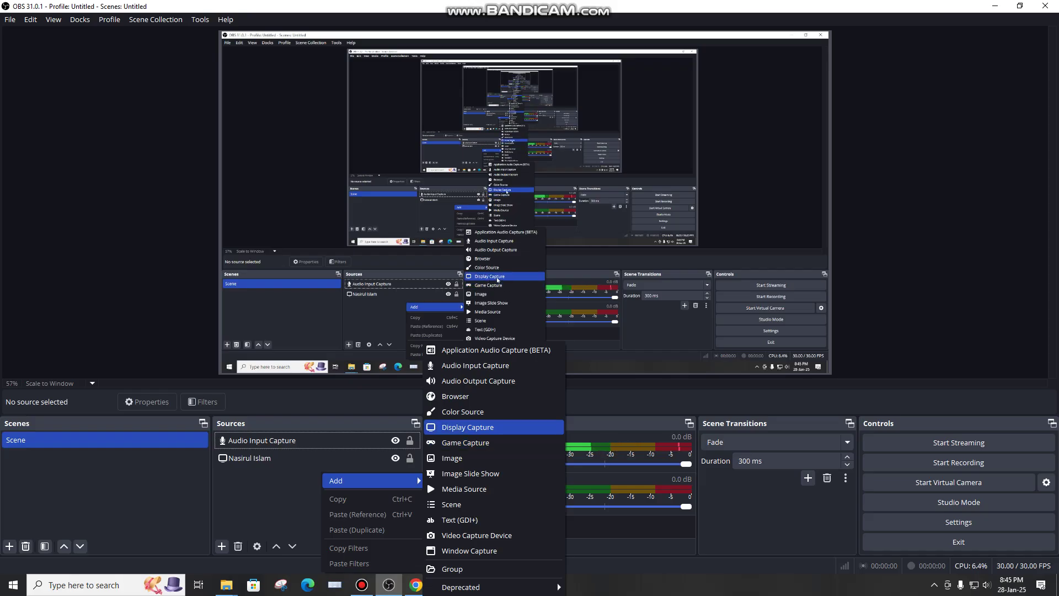
pyautogui.click(379, 300)
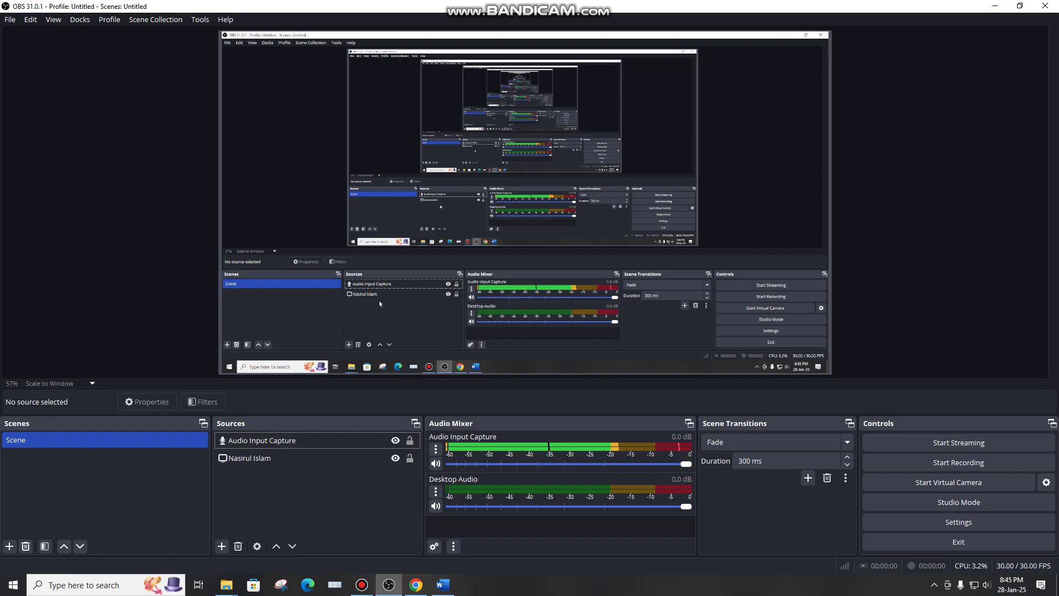
# Examine the existing Audio Input Capture source and the audio capture types available for a new source.
pyautogui.click(254, 441)
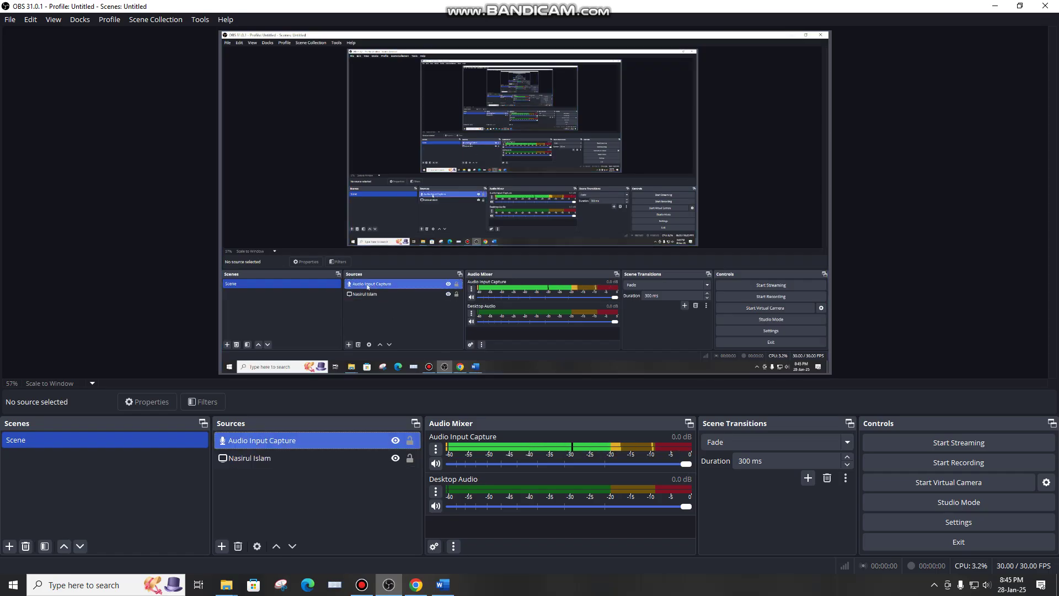
pyautogui.click(323, 485)
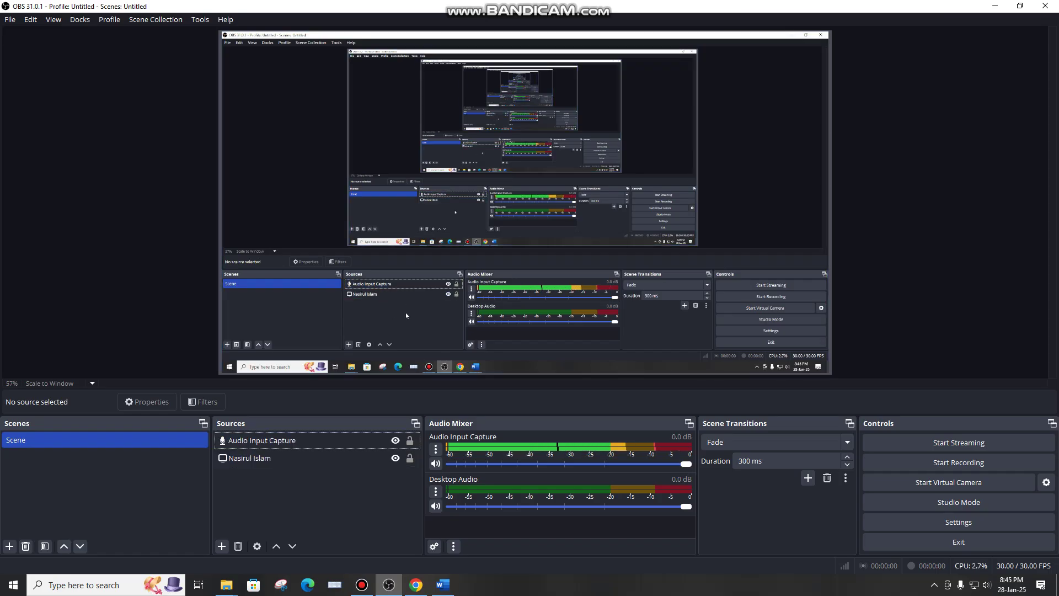
pyautogui.rightClick(325, 491)
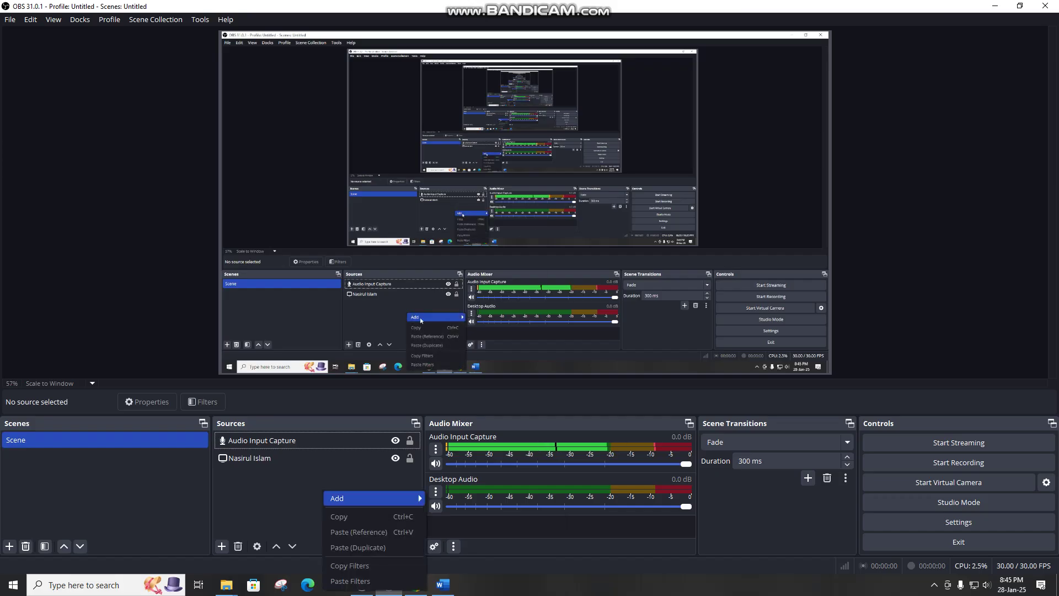
pyautogui.moveTo(353, 498)
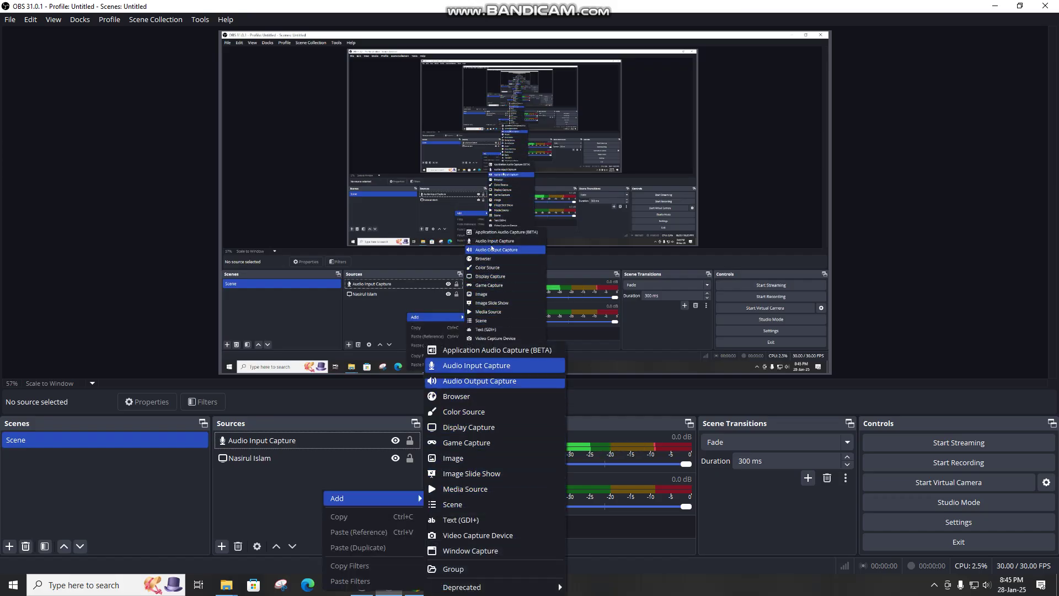
pyautogui.click(282, 487)
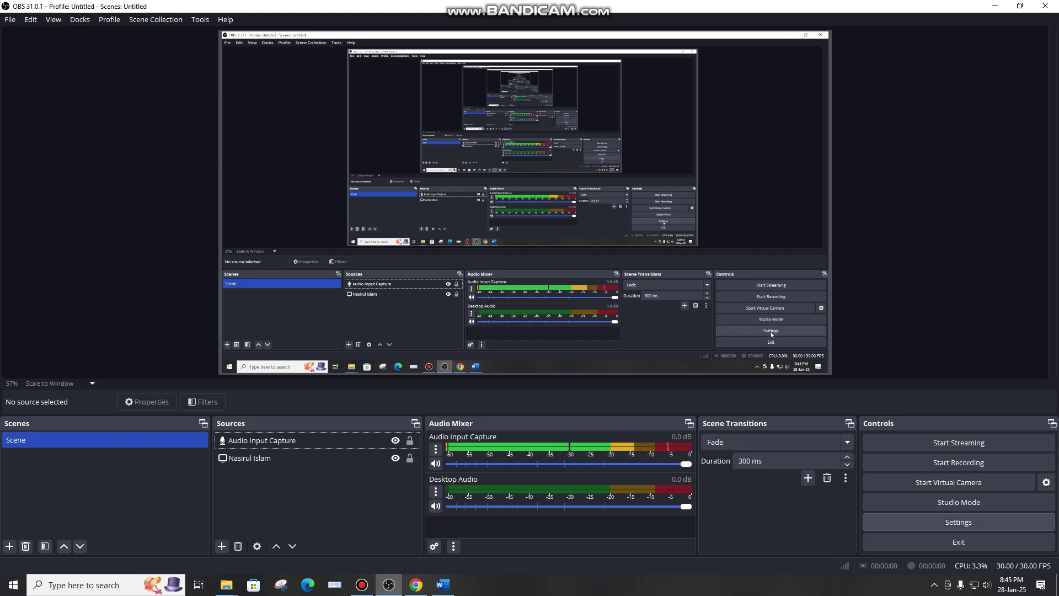
# Open the recording section of the output settings.
pyautogui.click(954, 522)
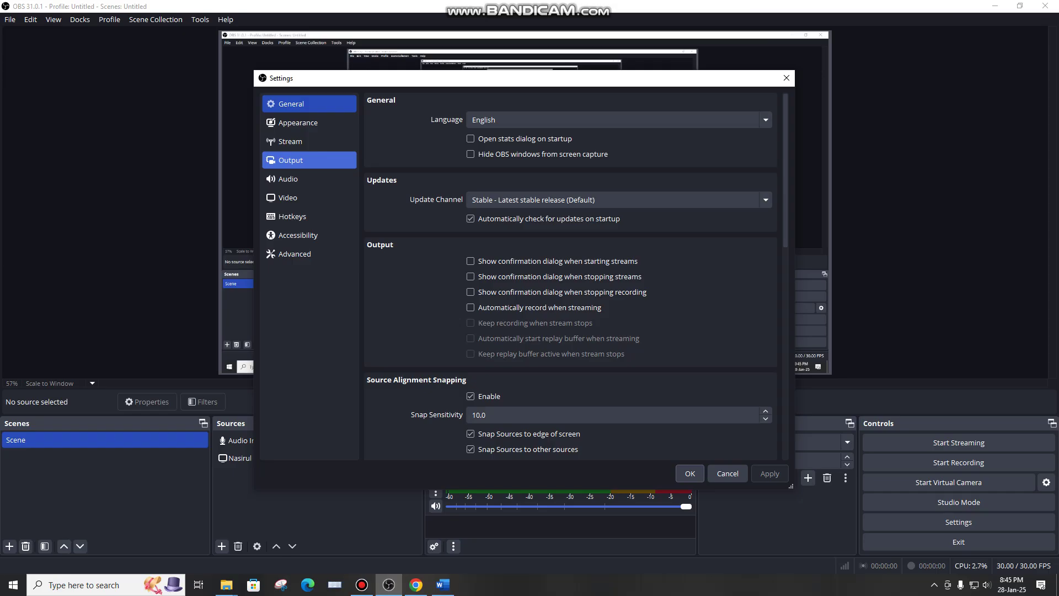
pyautogui.click(298, 160)
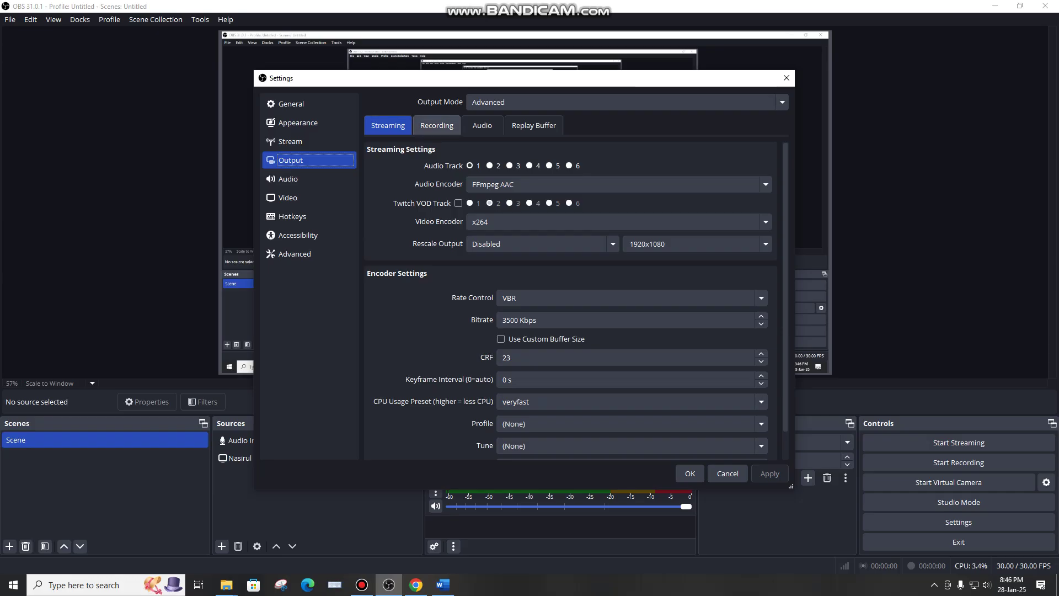
pyautogui.click(436, 125)
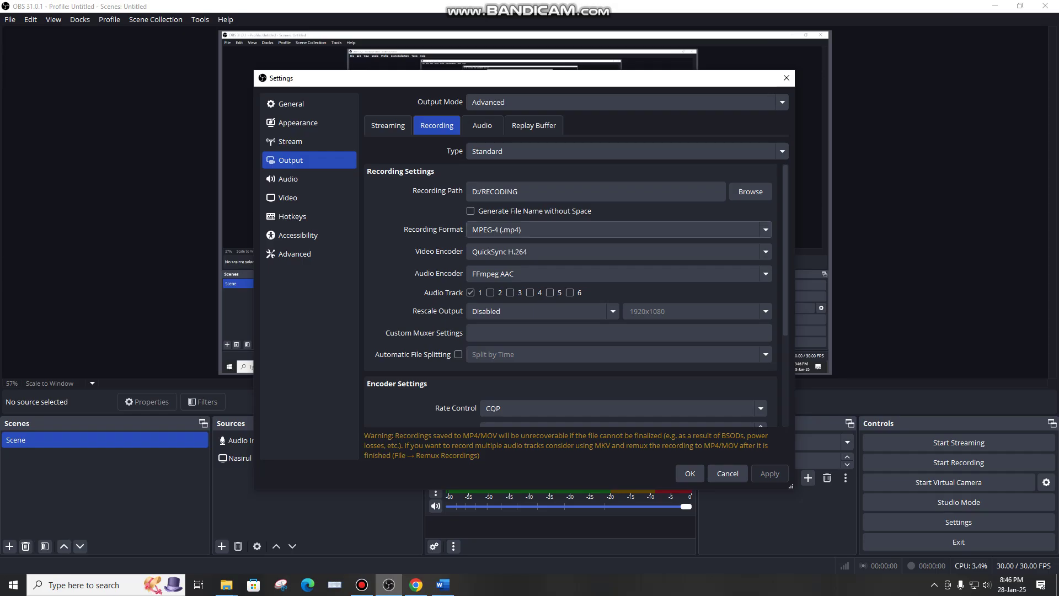
# Set the recording format to Matroska Video (.mkv).
pyautogui.click(618, 230)
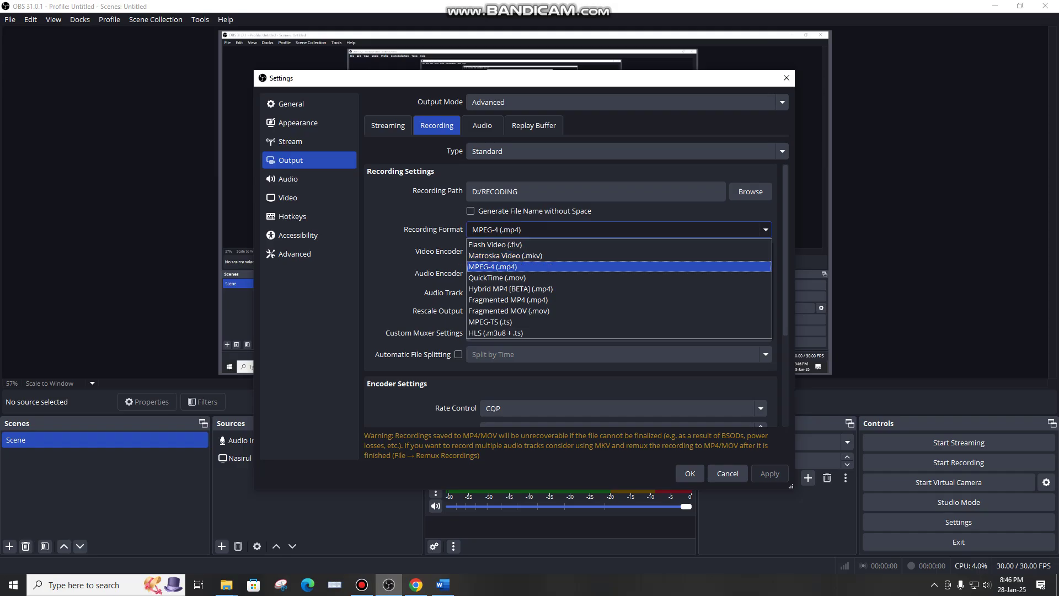
pyautogui.press('Up')
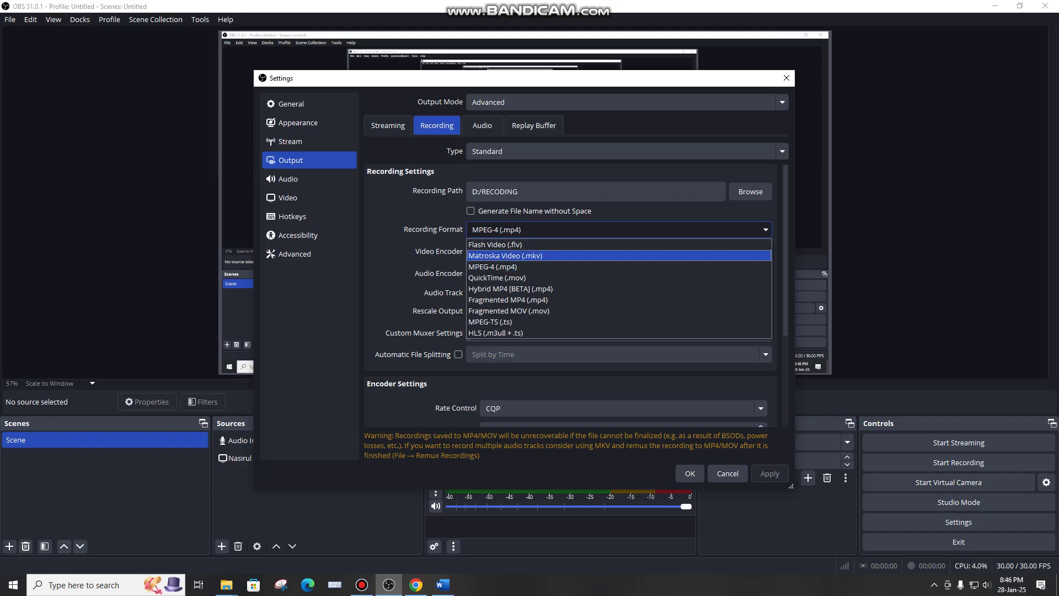
pyautogui.press('Return')
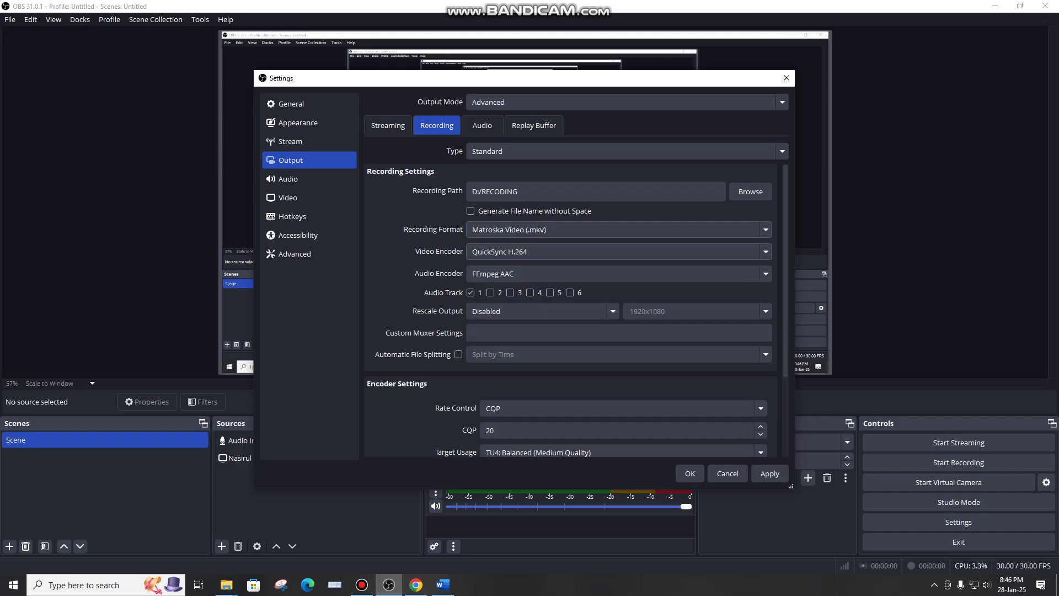
# Set the recording format to MPEG-4 (.mp4).
pyautogui.hotkey('alt', 'Down')
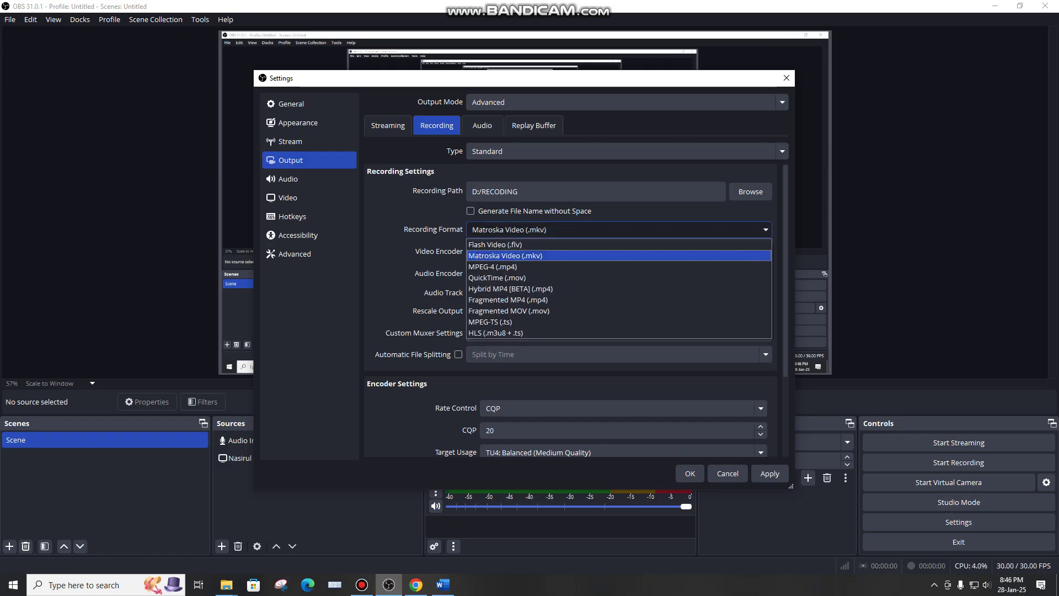
pyautogui.press('Down')
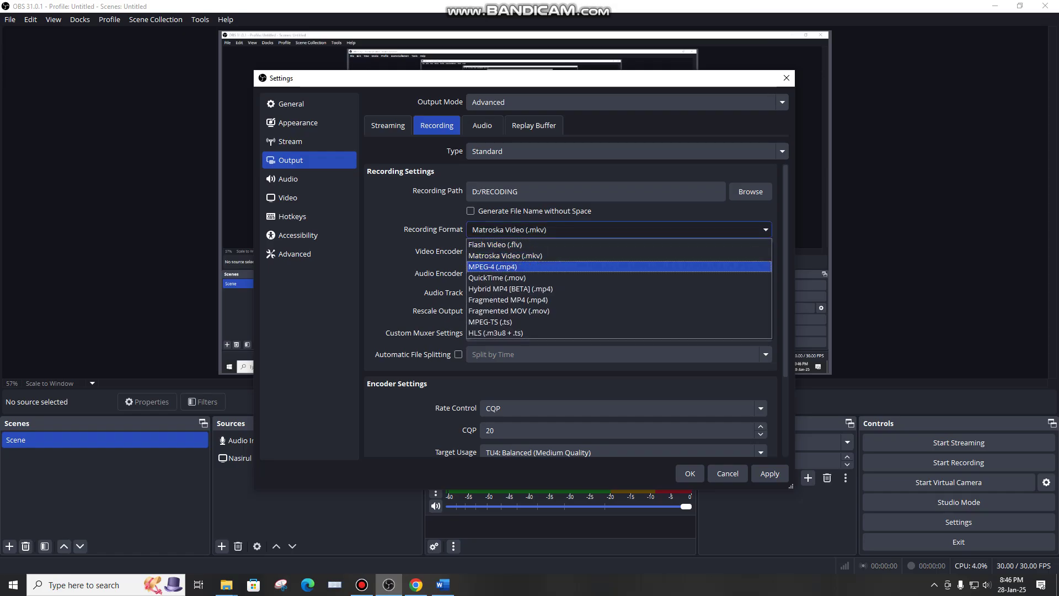
pyautogui.press('Return')
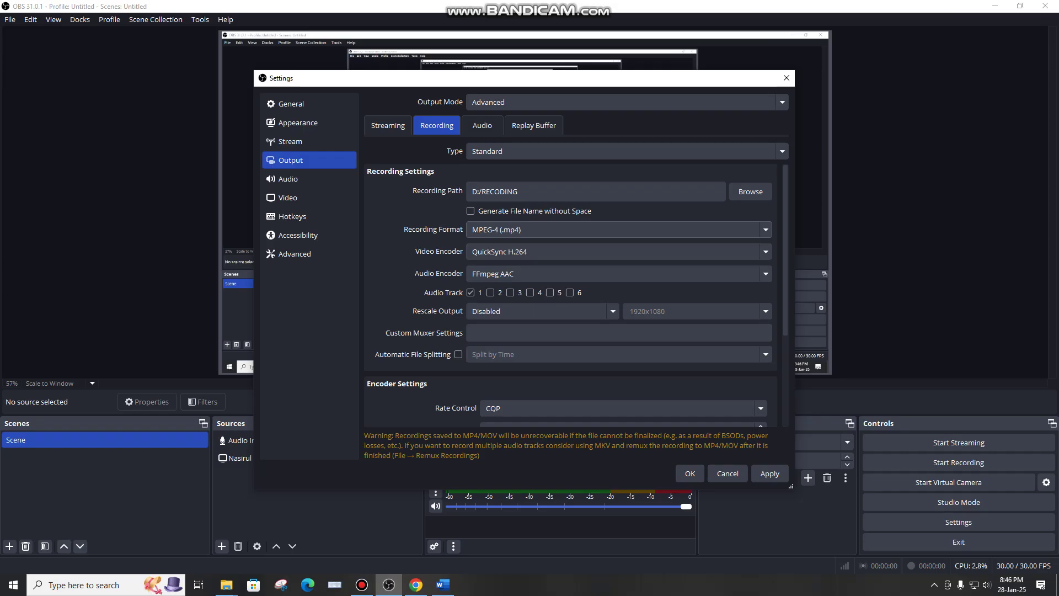
# Choose QuickSync H.264 as the recording video encoder and review the alternative encoders, such as x264.
pyautogui.click(617, 251)
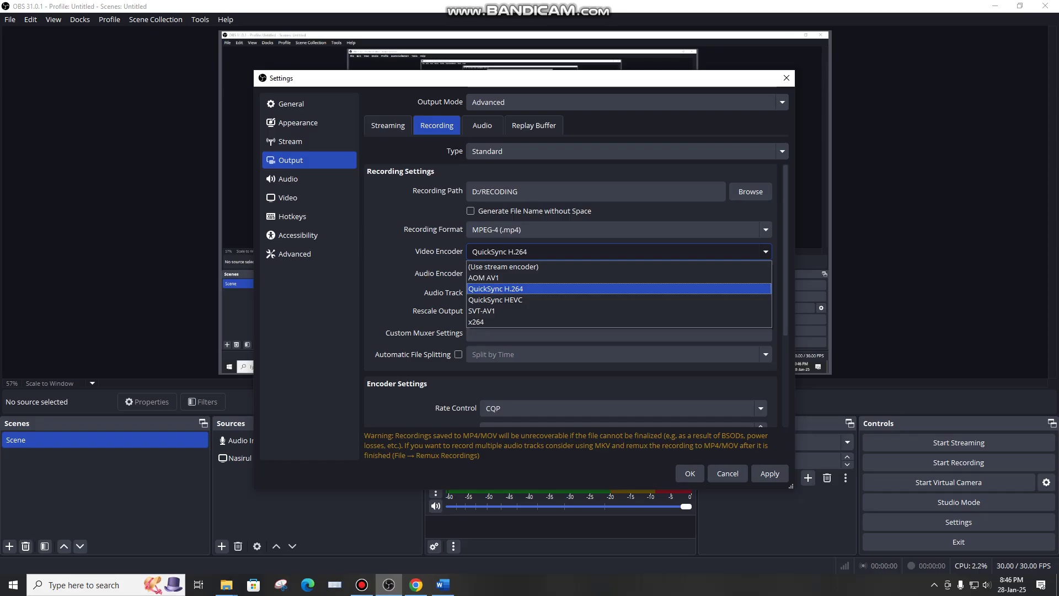
pyautogui.click(495, 288)
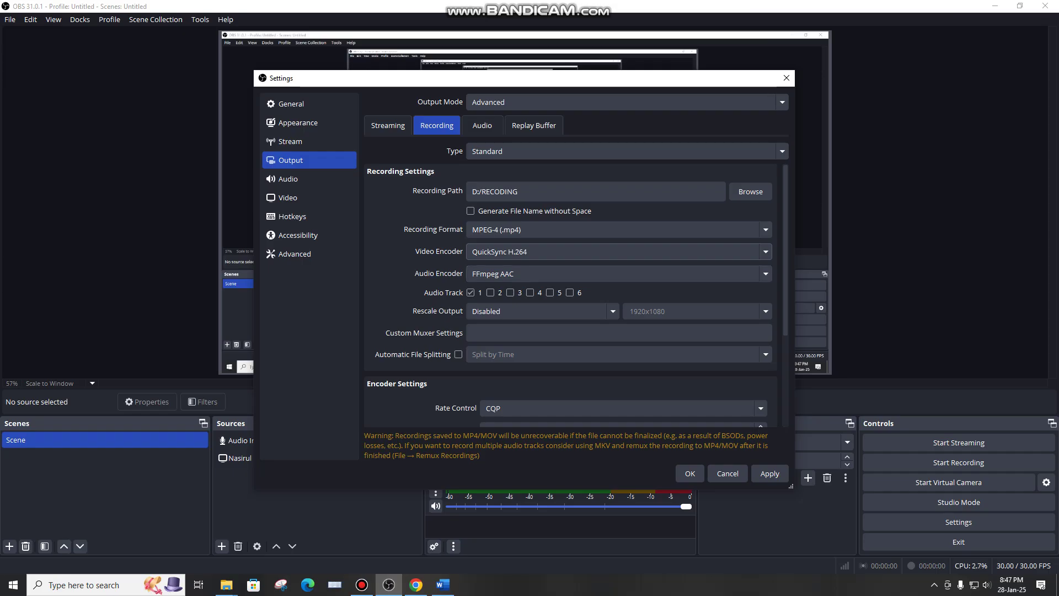
pyautogui.click(618, 251)
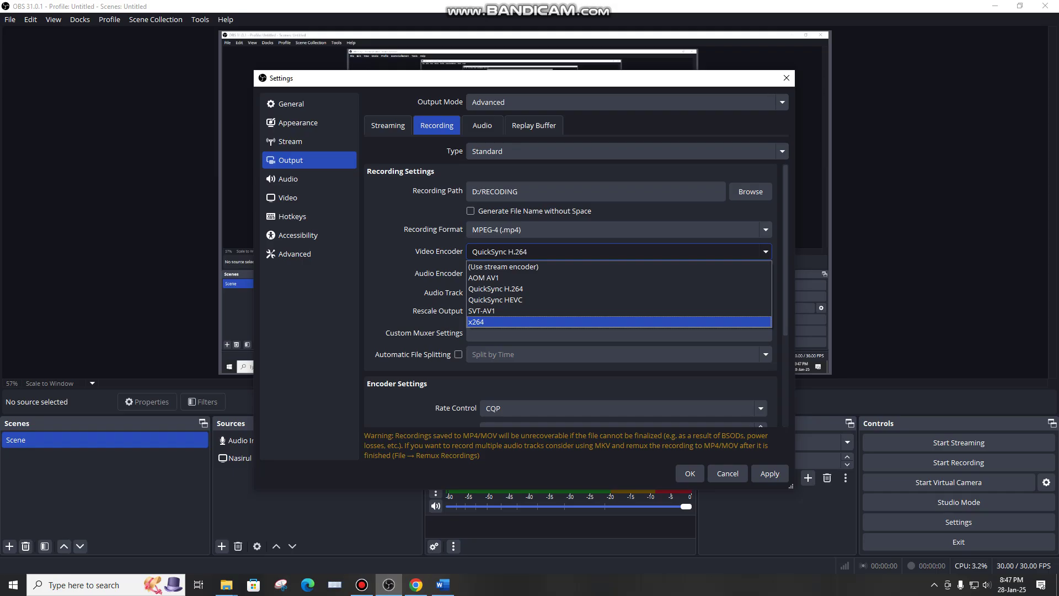
pyautogui.press('Escape')
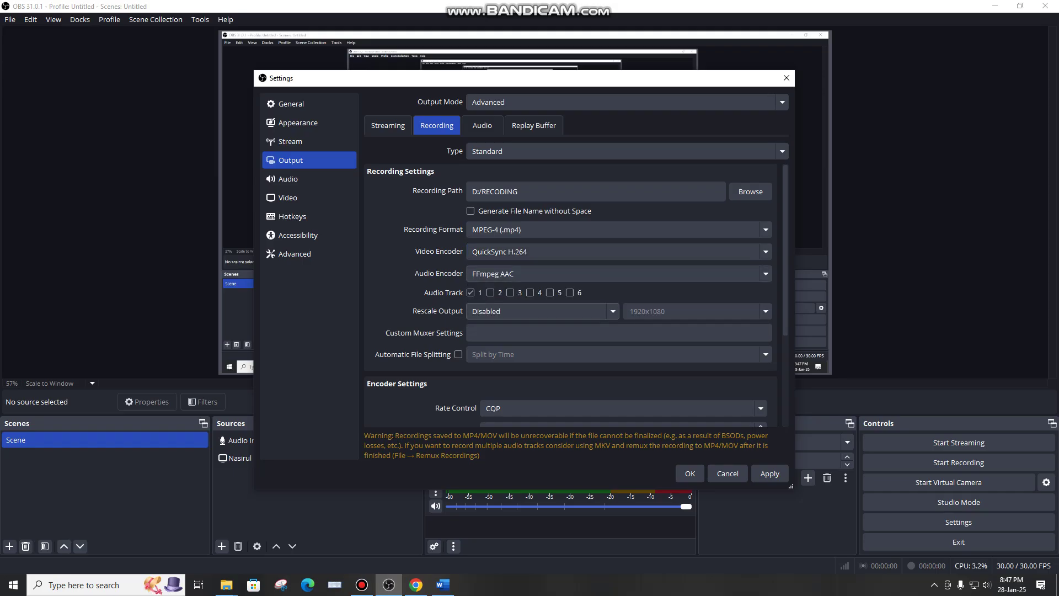
# Set the rate control in the recording encoder settings to VBR.
pyautogui.scroll(-3, 571, 292)
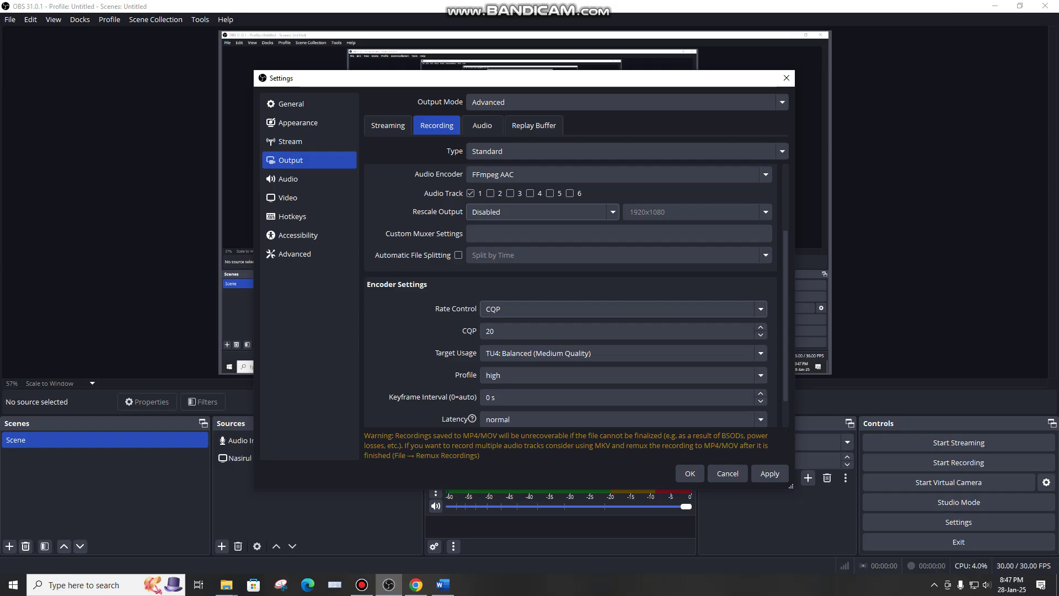
pyautogui.click(621, 309)
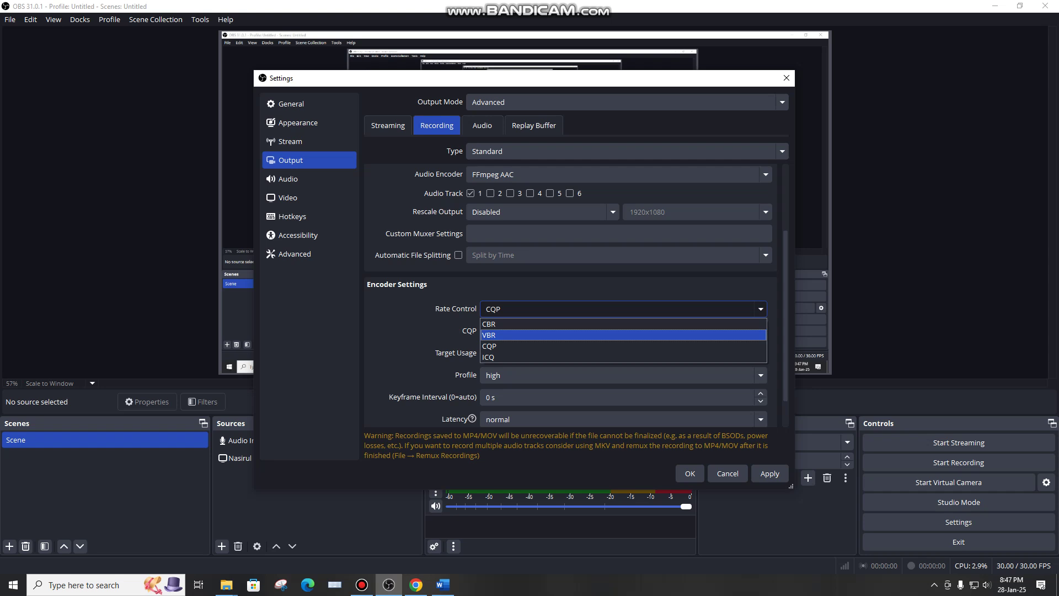
pyautogui.press('Return')
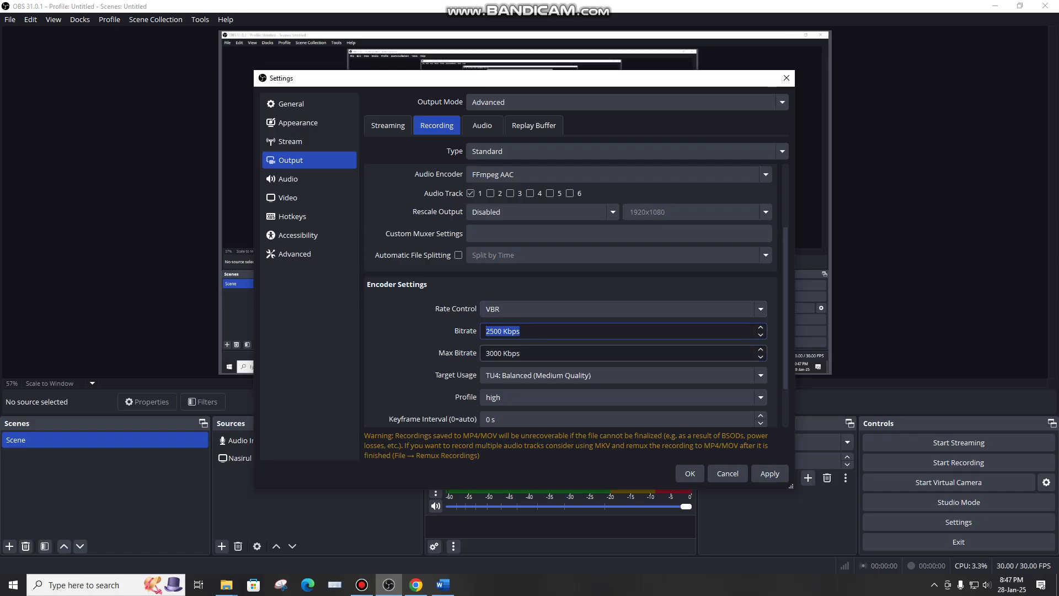
# Set the VBR recording bitrate to 2800 Kbps and look over the remaining encoder settings.
pyautogui.click(519, 331)
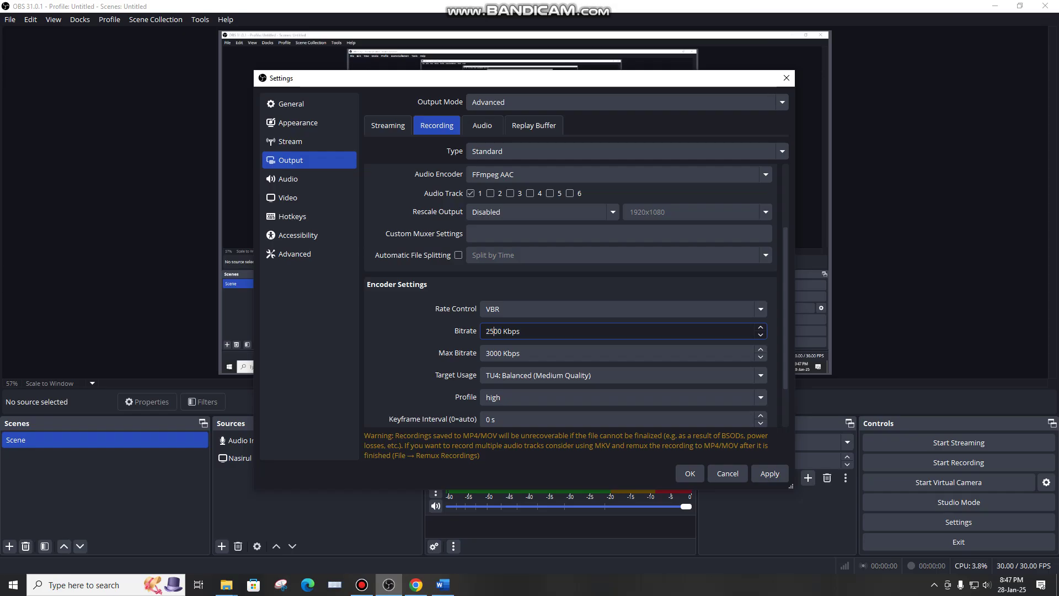
pyautogui.hotkey('shift', 'Left')
pyautogui.hotkey('shift', 'Left')
pyautogui.hotkey('shift', 'Left')
pyautogui.write('800')
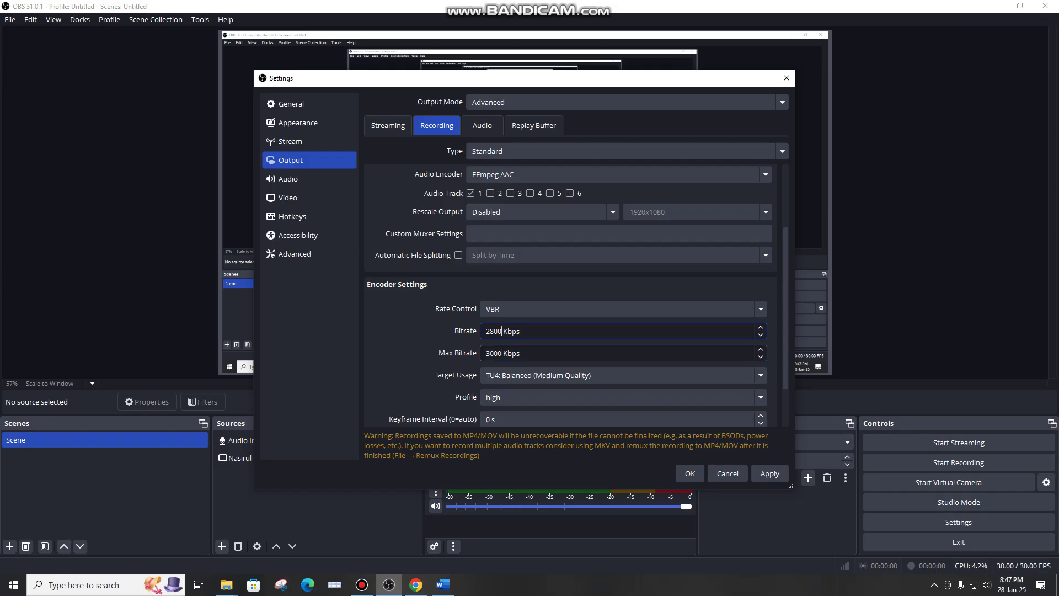
pyautogui.click(623, 375)
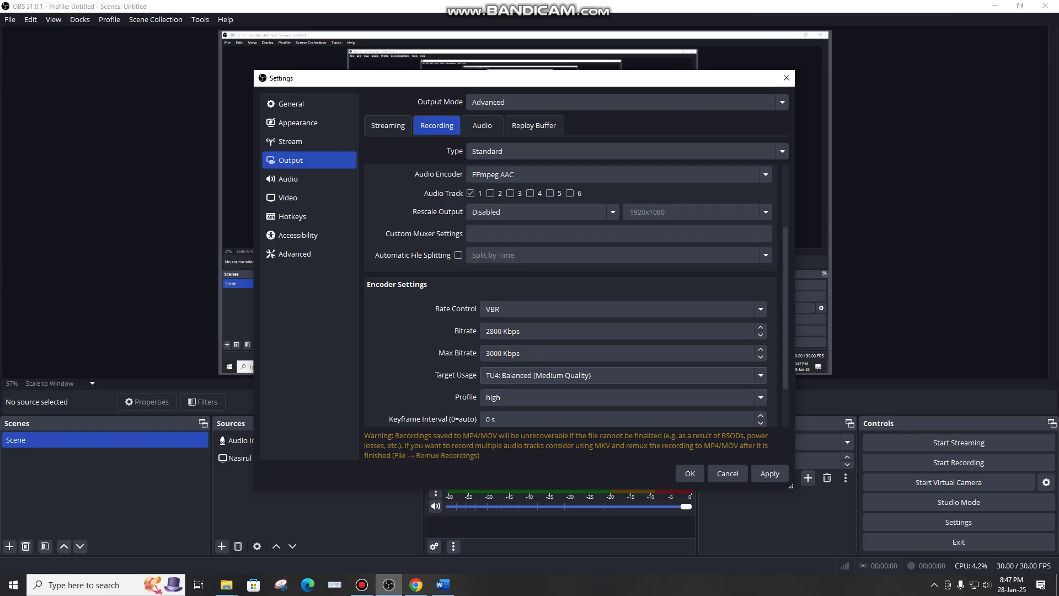
pyautogui.scroll(-3, 570, 295)
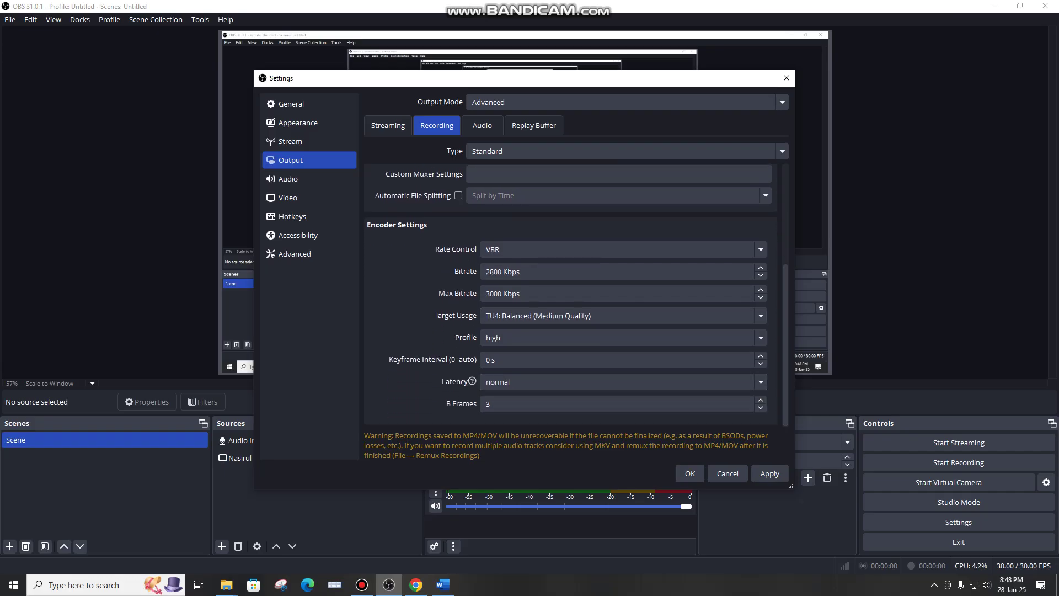
# Set the recording rate control to CQP, trying a CQP value of 25 before settling on 20.
pyautogui.scroll(5, 569, 295)
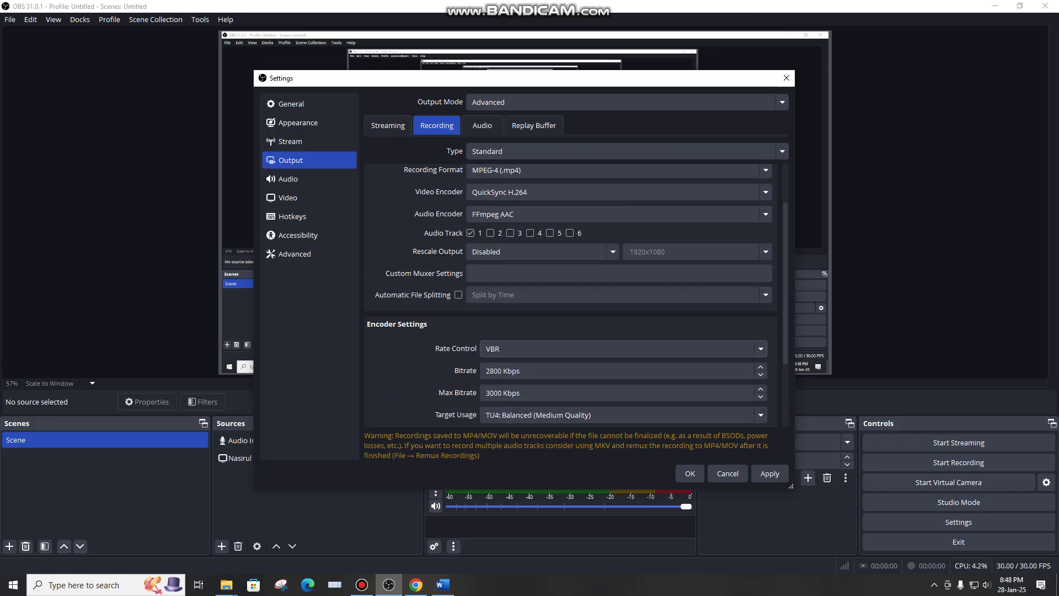
pyautogui.click(617, 348)
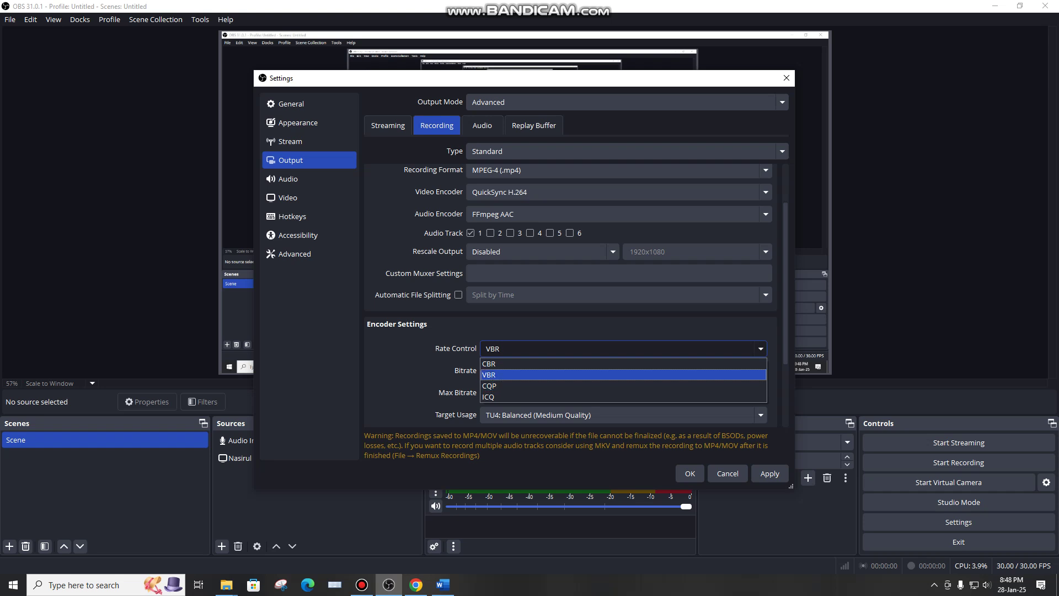
pyautogui.press('Return')
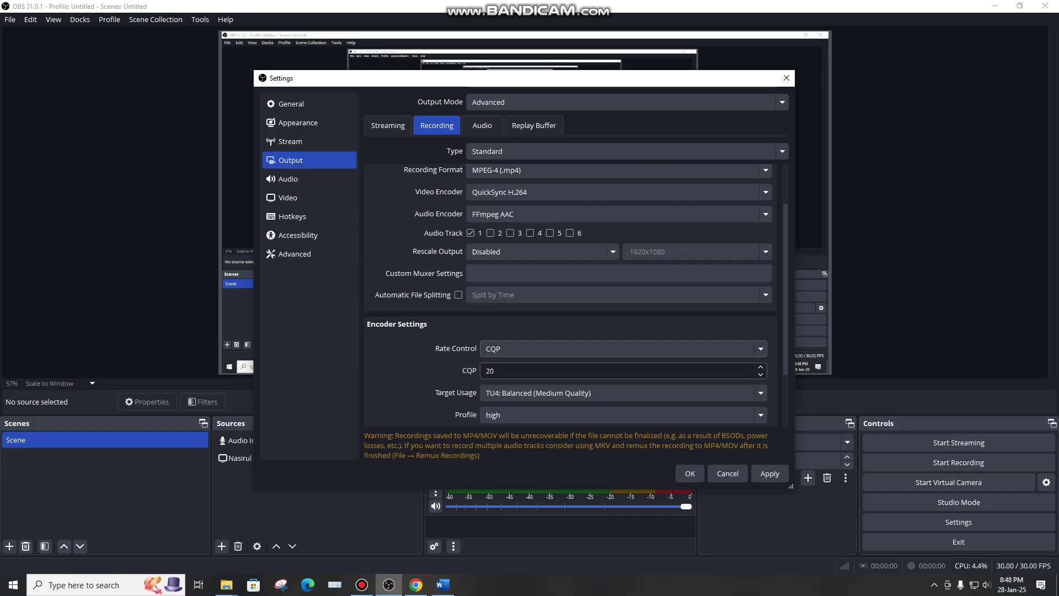
pyautogui.press('Tab')
pyautogui.write('25')
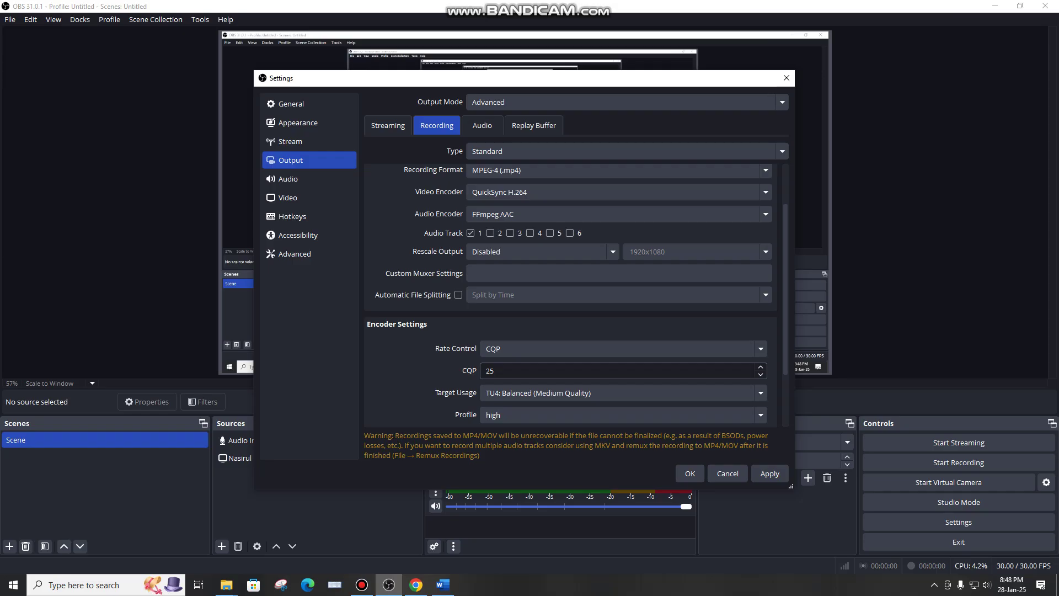
pyautogui.press('Tab')
pyautogui.write('20')
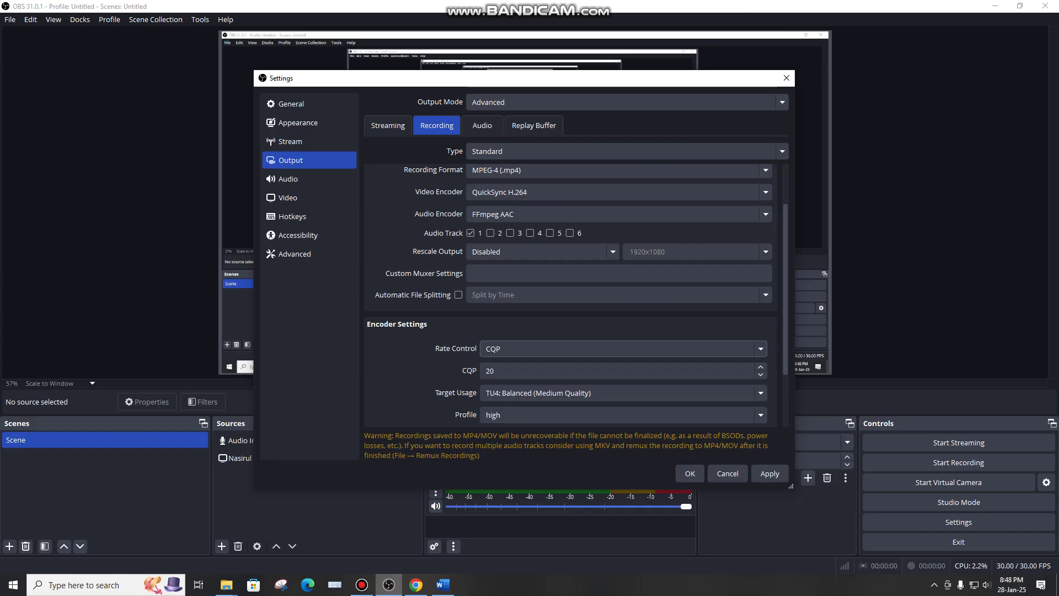
# Look over the remaining encoder settings and switch the output mode to Simple.
pyautogui.scroll(-3, 573, 295)
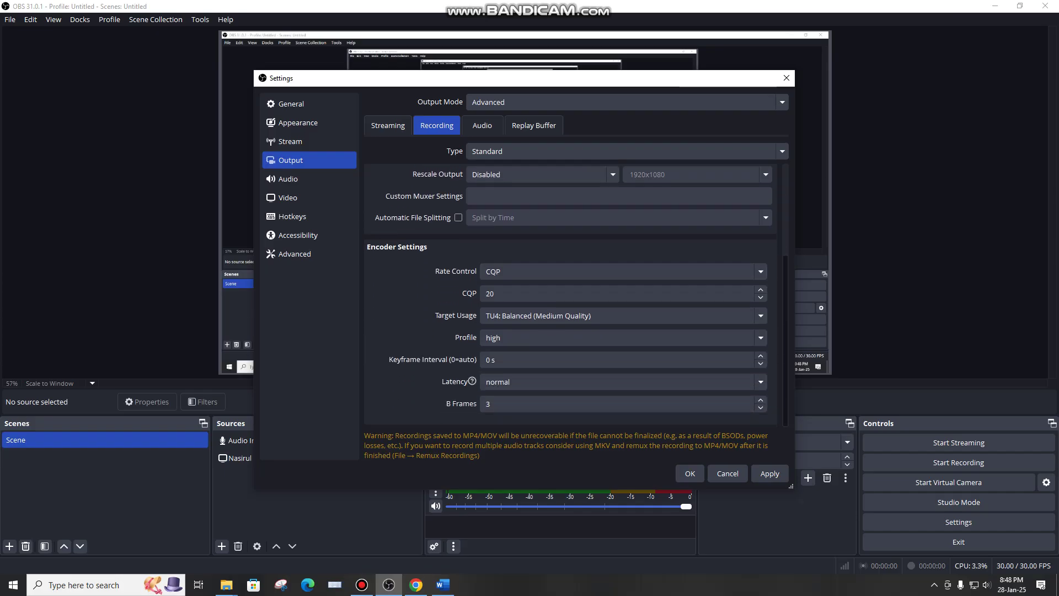
pyautogui.scroll(5, 573, 295)
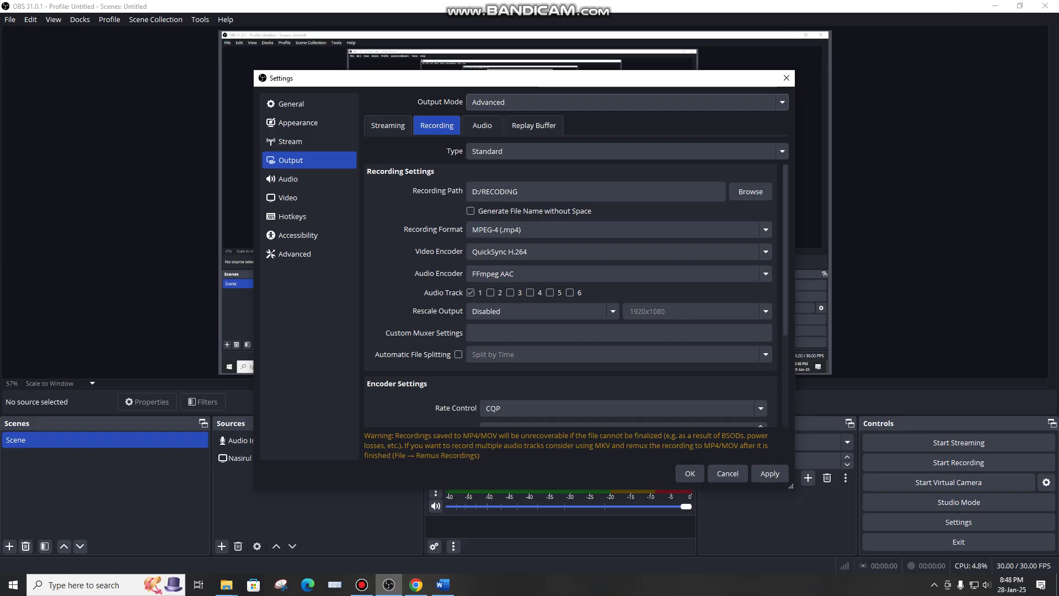
pyautogui.click(623, 102)
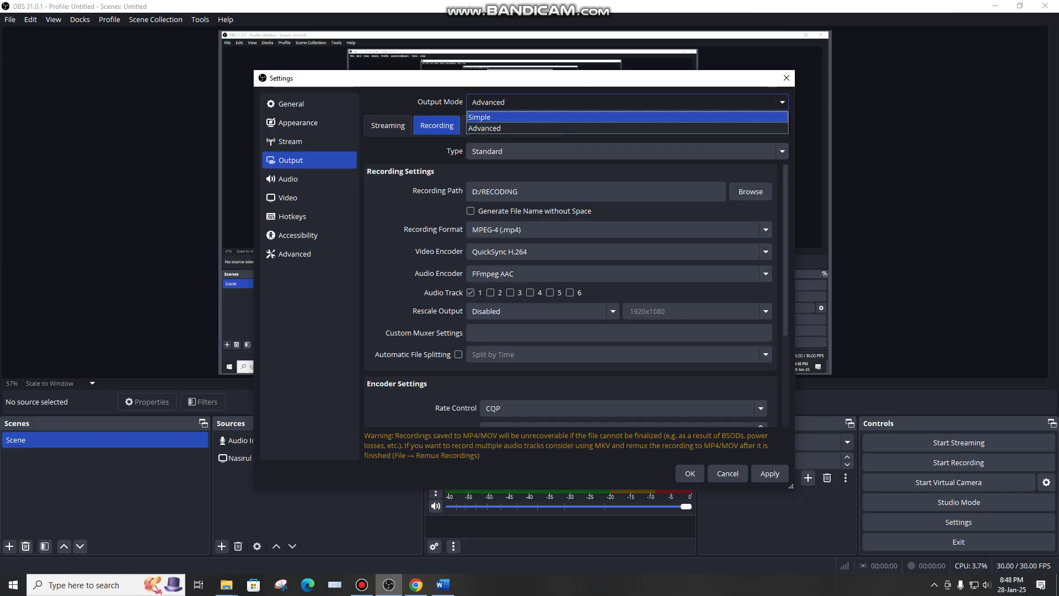
pyautogui.press('Return')
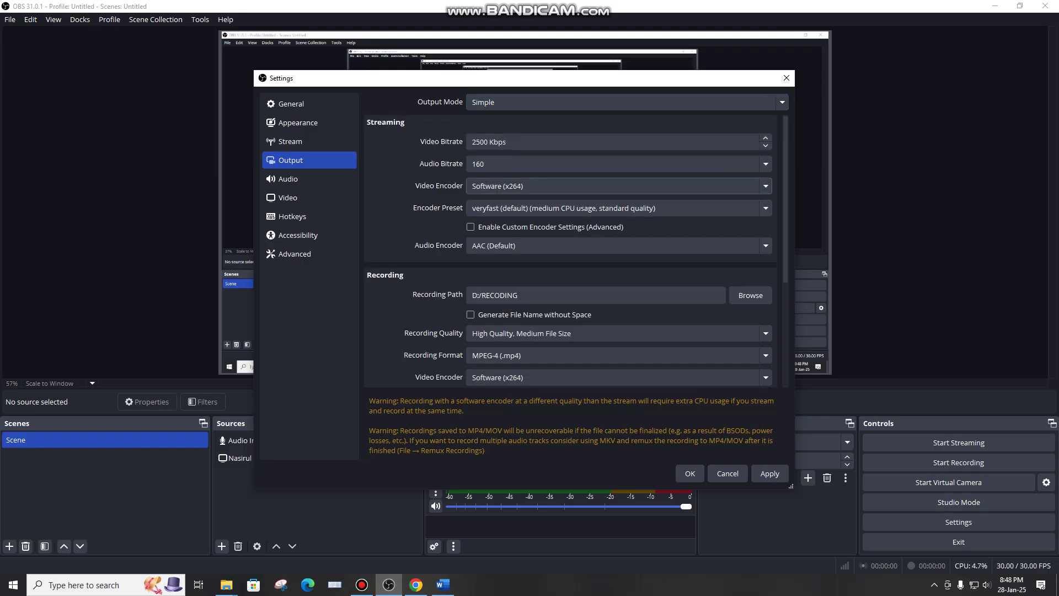
# Switch the streaming video encoder to Hardware (QSV, H.264) and back to Software (x264).
pyautogui.hotkey('alt', 'Down')
pyautogui.press('Down')
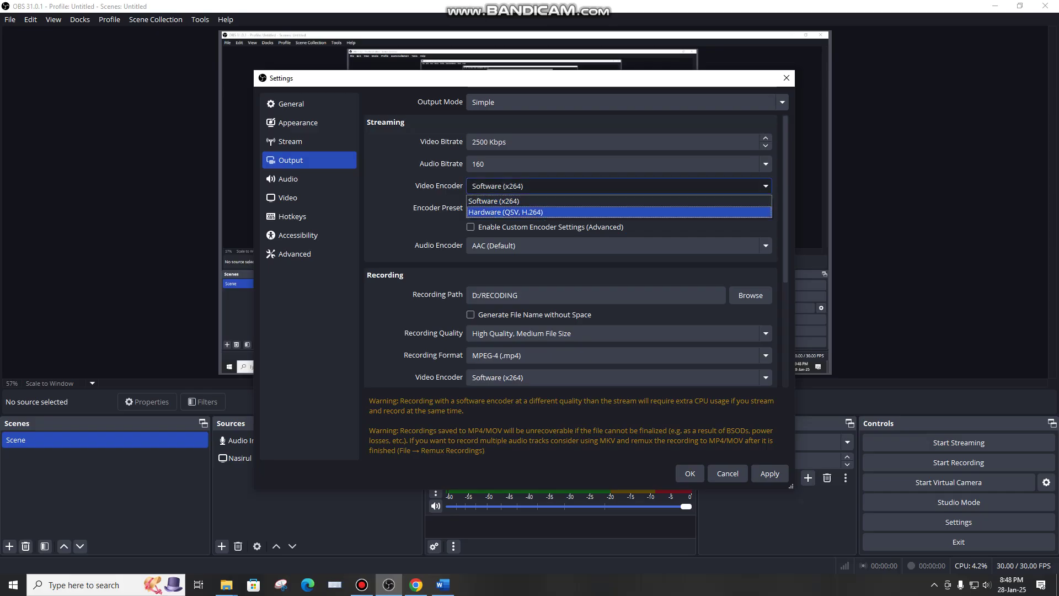
pyautogui.press('Return')
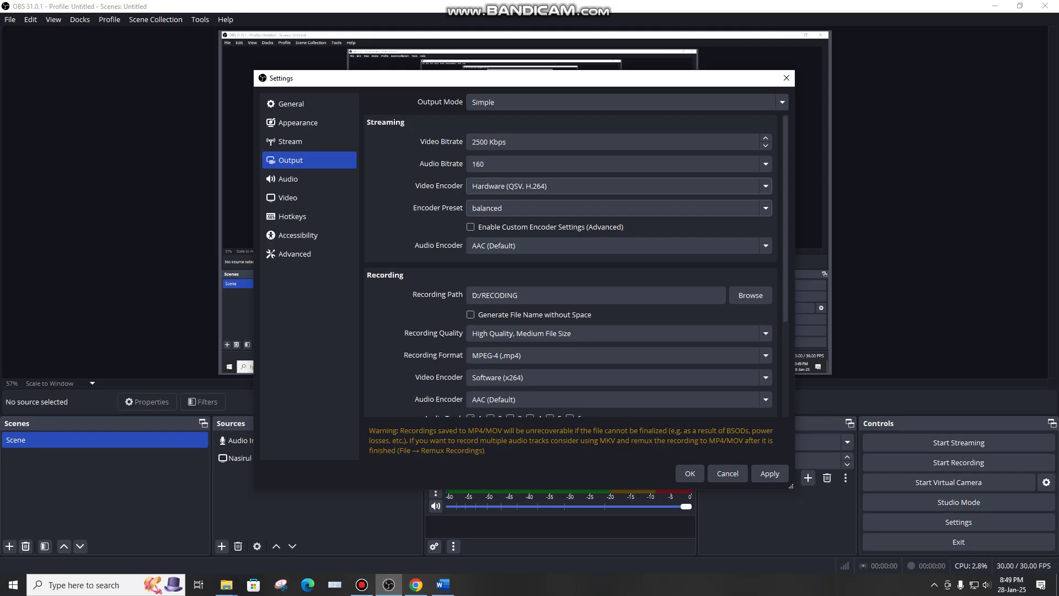
pyautogui.hotkey('alt', 'Down')
pyautogui.press('Up')
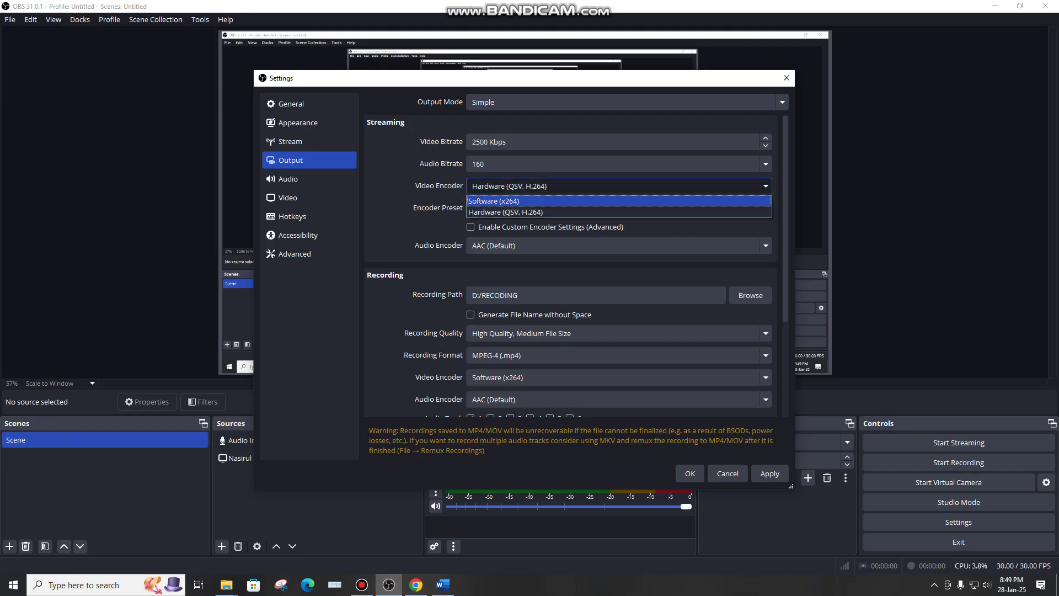
pyautogui.press('Return')
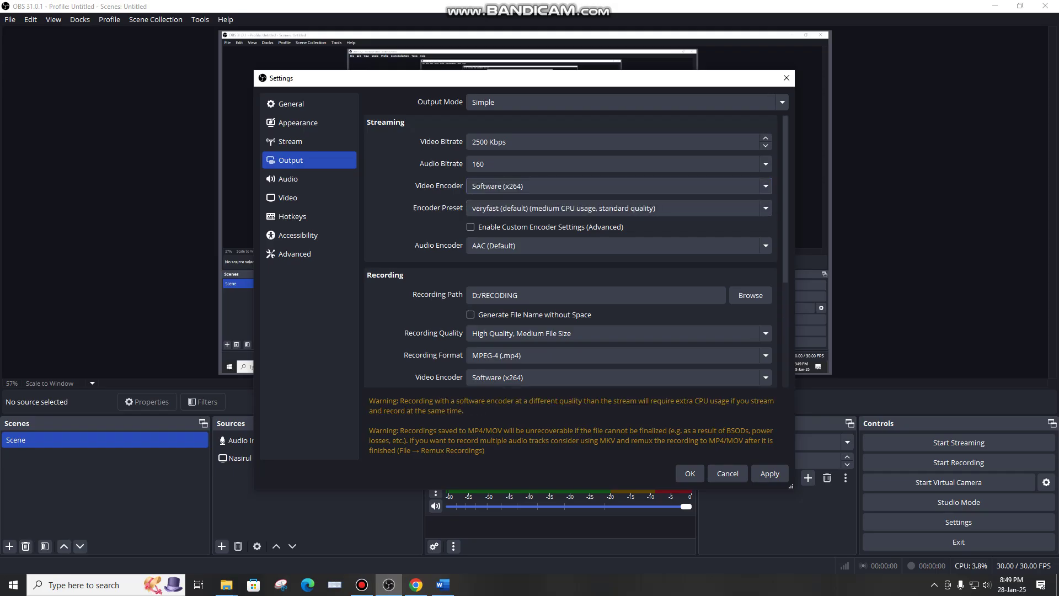
# Review the recording quality options and choose High Quality, Medium File Size.
pyautogui.press('Tab')
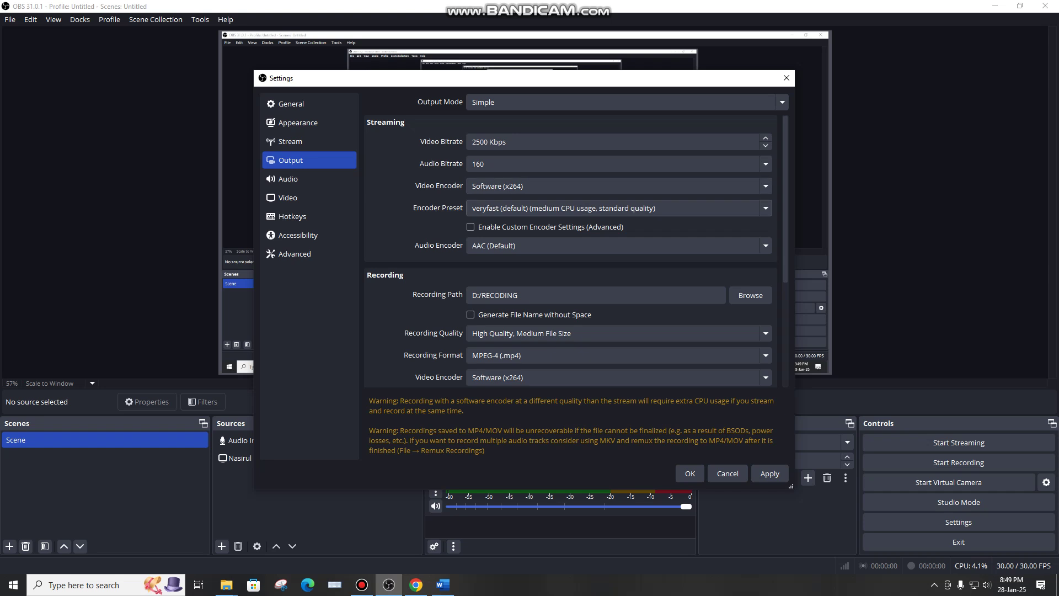
pyautogui.press('Tab')
pyautogui.scroll(-1, 571, 248)
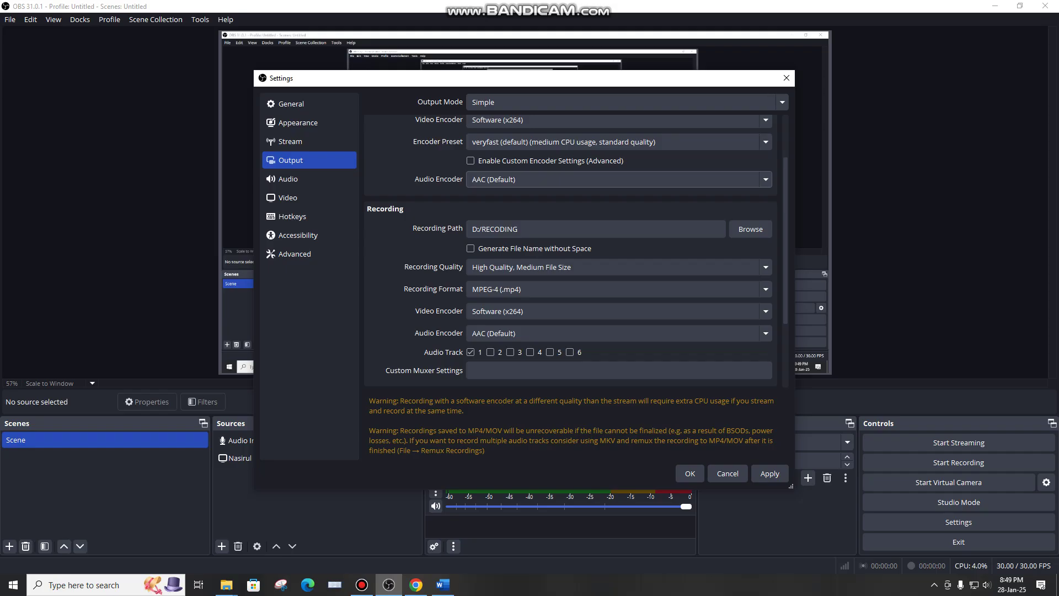
pyautogui.press('space')
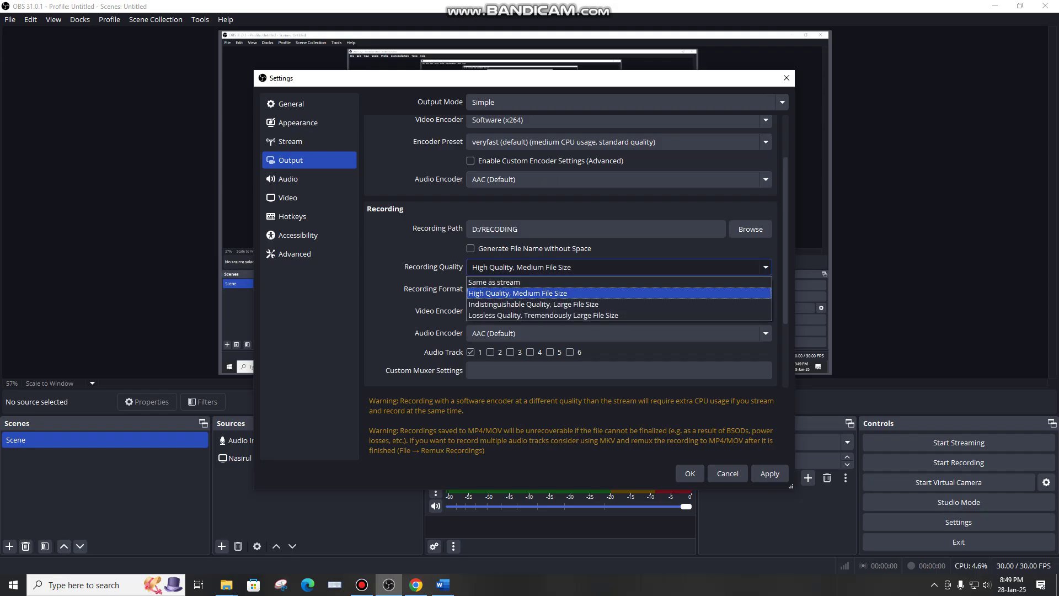
pyautogui.press('Up')
pyautogui.press('Down')
pyautogui.press('Down')
pyautogui.press('Down')
pyautogui.press('Up')
pyautogui.press('Up')
pyautogui.press('Return')
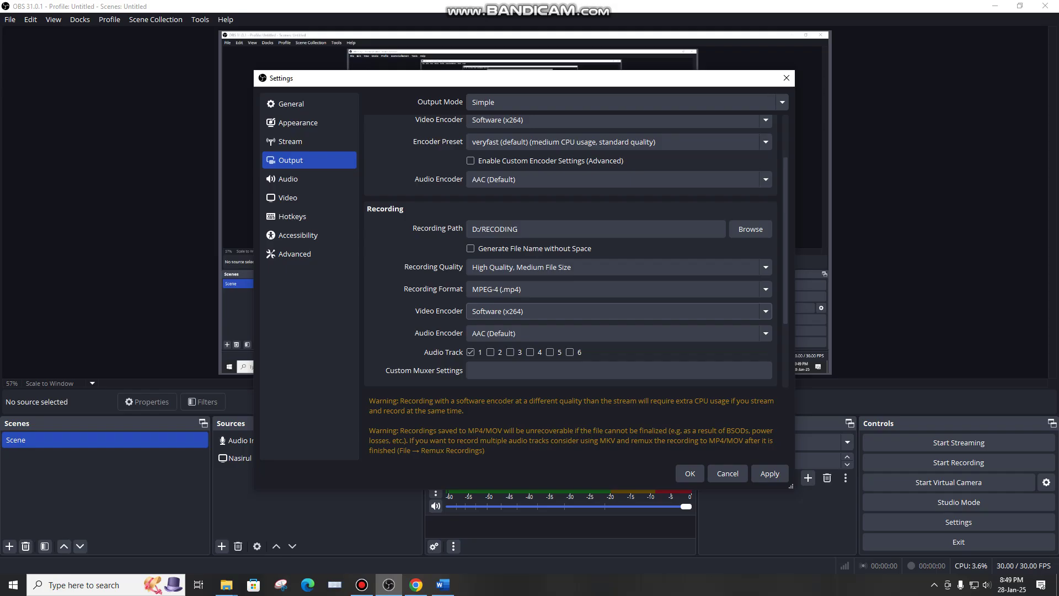
# Look over the audio, output and general settings pages.
pyautogui.scroll(2, 618, 331)
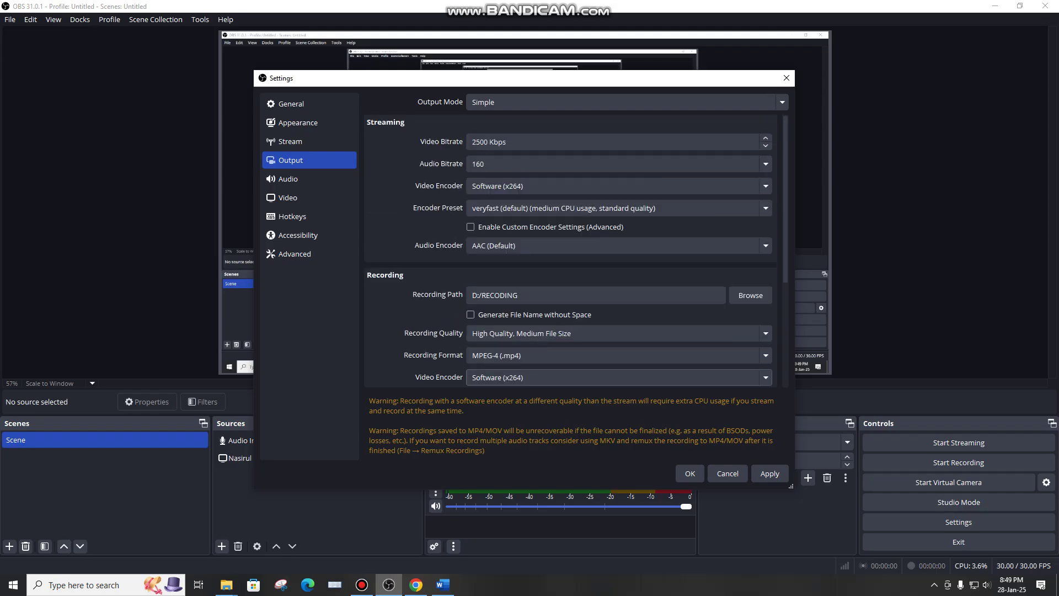
pyautogui.click(288, 178)
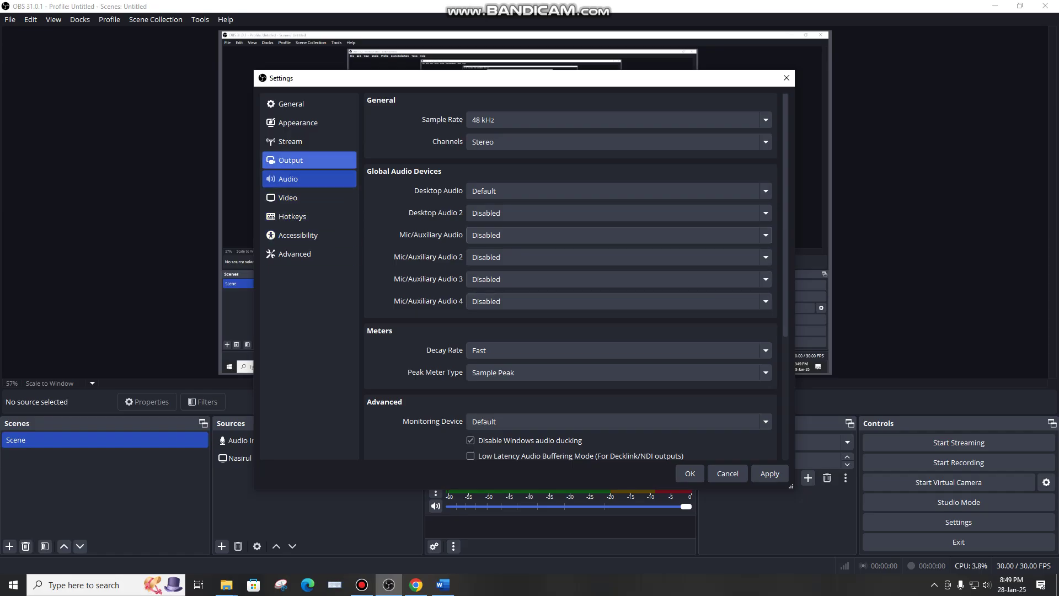
pyautogui.click(308, 160)
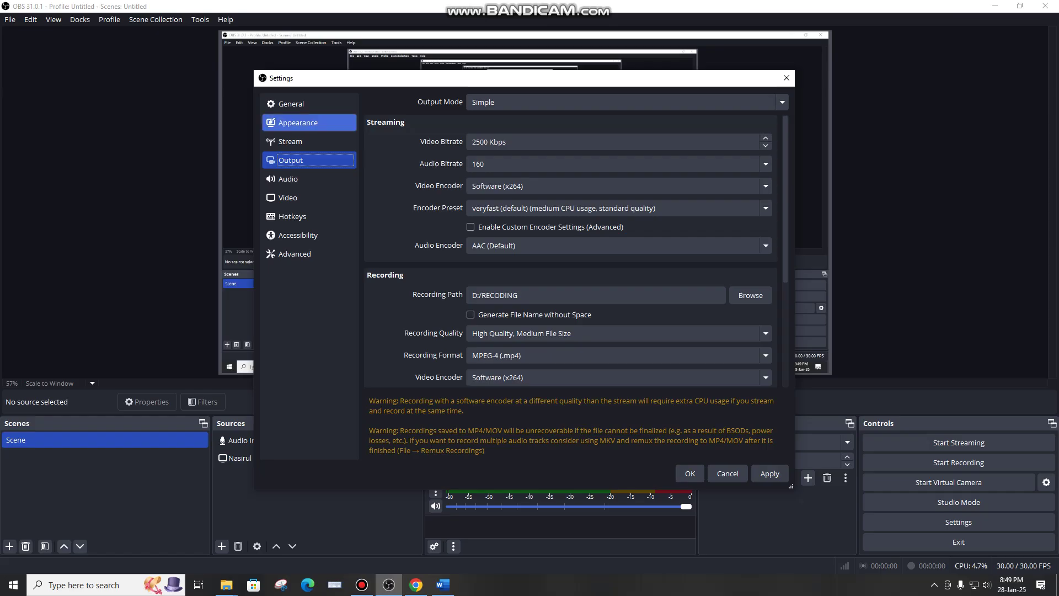
pyautogui.click(309, 104)
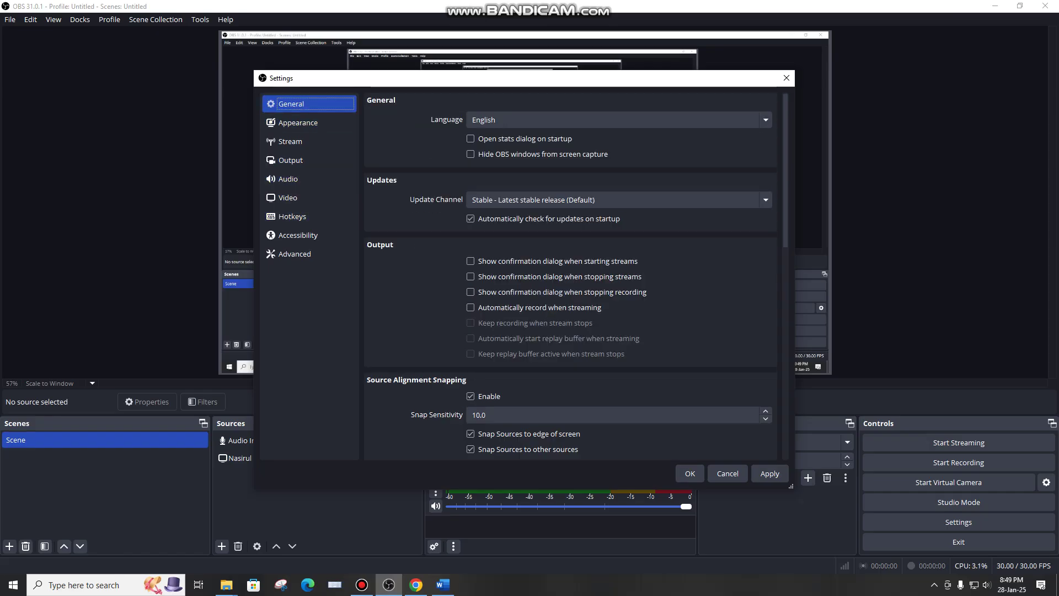
# Open the video settings and go to the output (scaled) resolution.
pyautogui.click(309, 197)
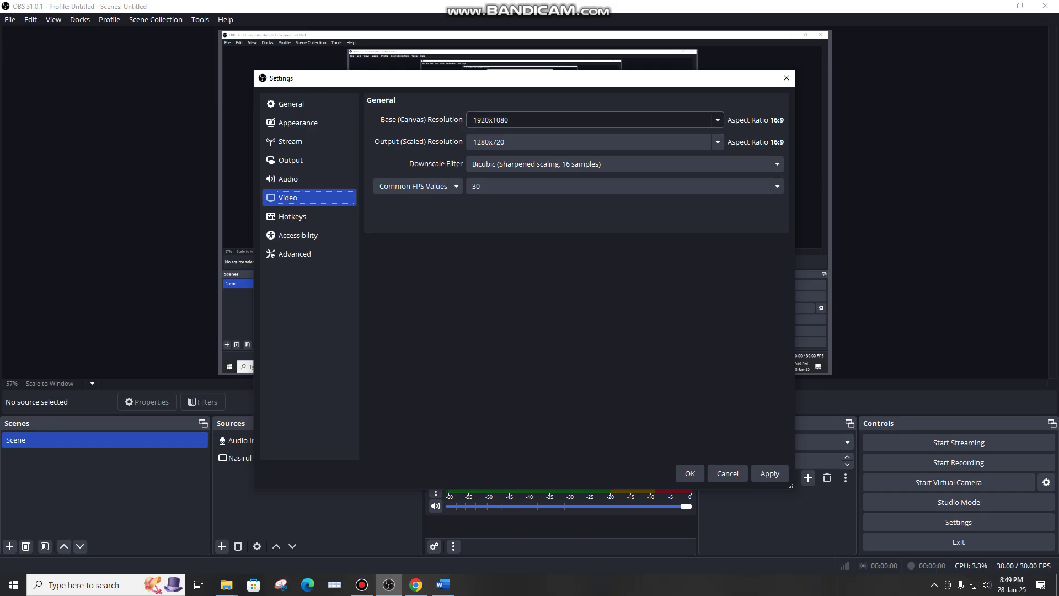
pyautogui.press('Tab')
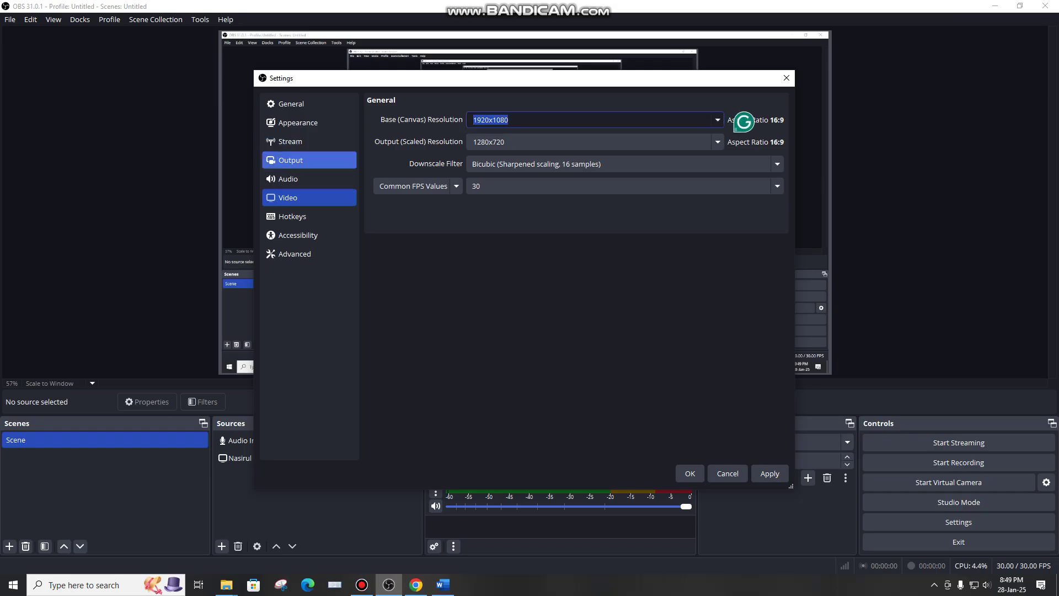
pyautogui.press('Tab')
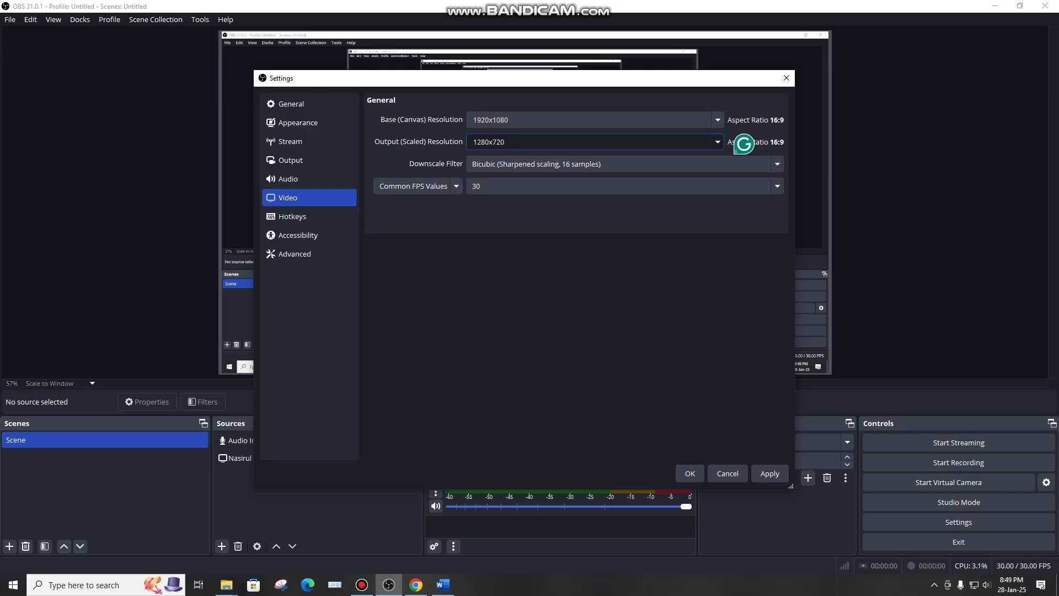
# Set the output (scaled) resolution to 1920x1080.
pyautogui.hotkey('alt', 'Down')
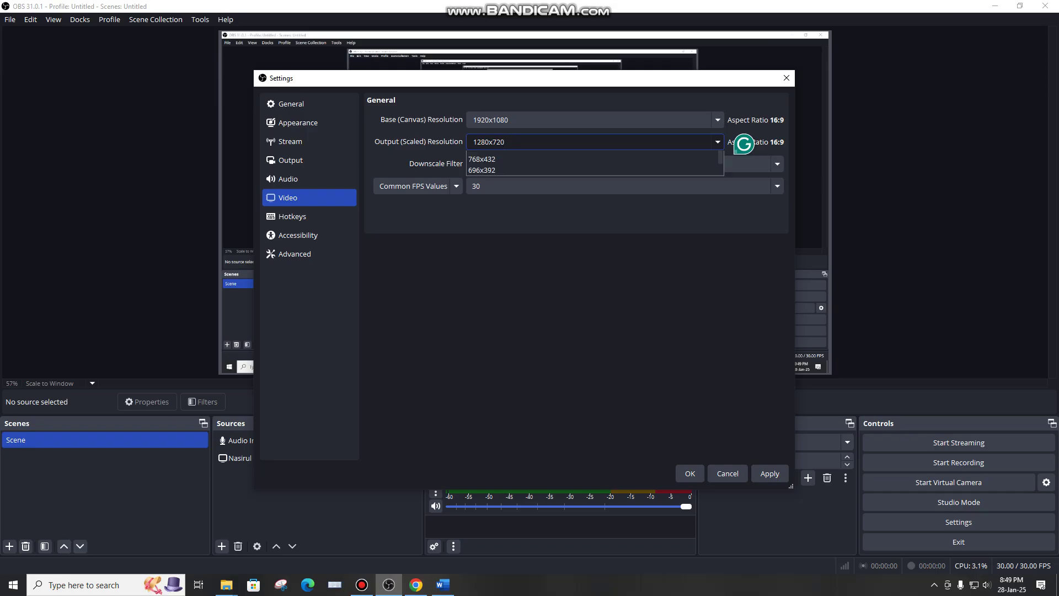
pyautogui.press('Up')
pyautogui.press('Up')
pyautogui.press('Up')
pyautogui.press('Return')
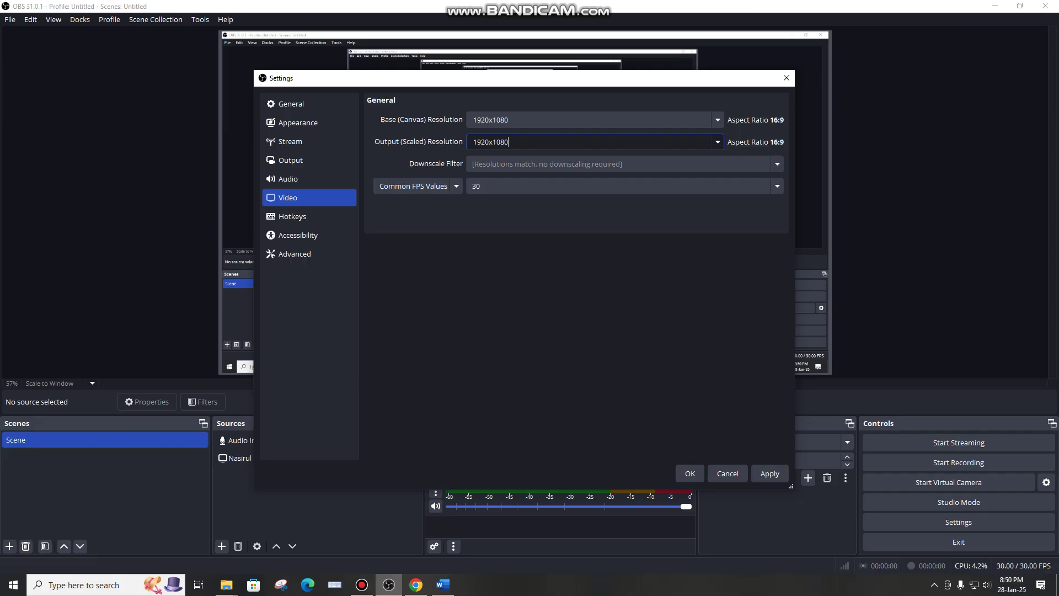
# Review the available output resolutions, set the output (scaled) resolution to 1280x720, and save the settings.
pyautogui.hotkey('alt', 'Down')
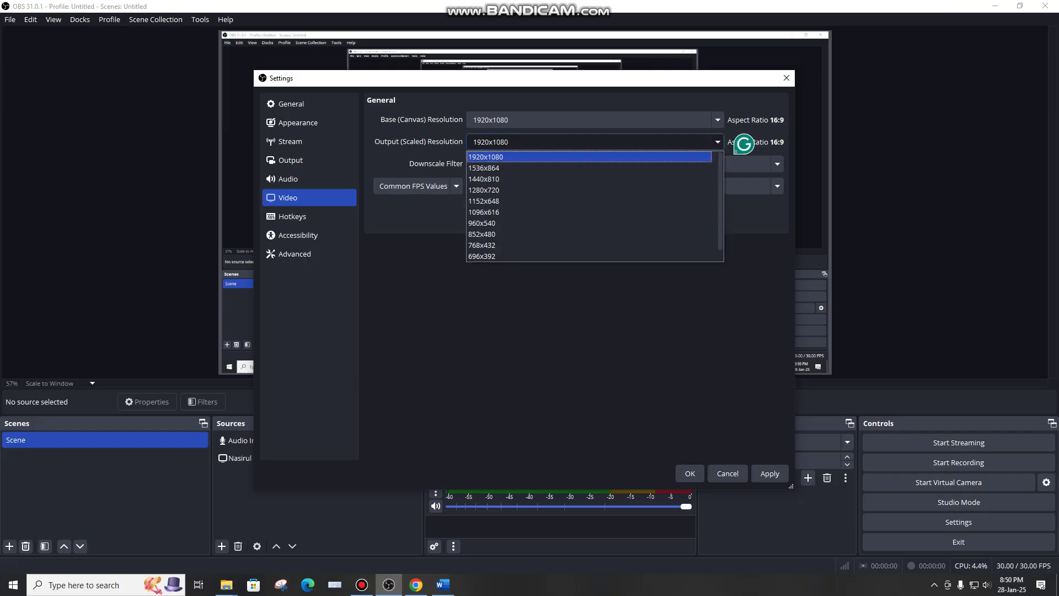
pyautogui.press('Down')
pyautogui.press('Down')
pyautogui.press('Down')
pyautogui.press('Down')
pyautogui.press('Down')
pyautogui.press('Down')
pyautogui.press('Up')
pyautogui.press('Up')
pyautogui.press('Up')
pyautogui.press('Down')
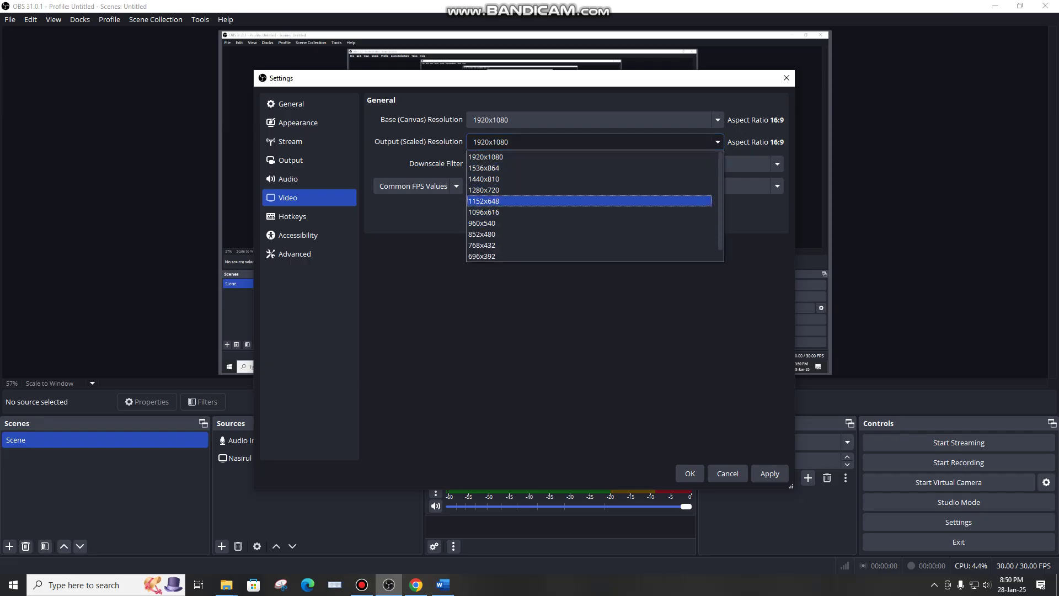
pyautogui.press('Up')
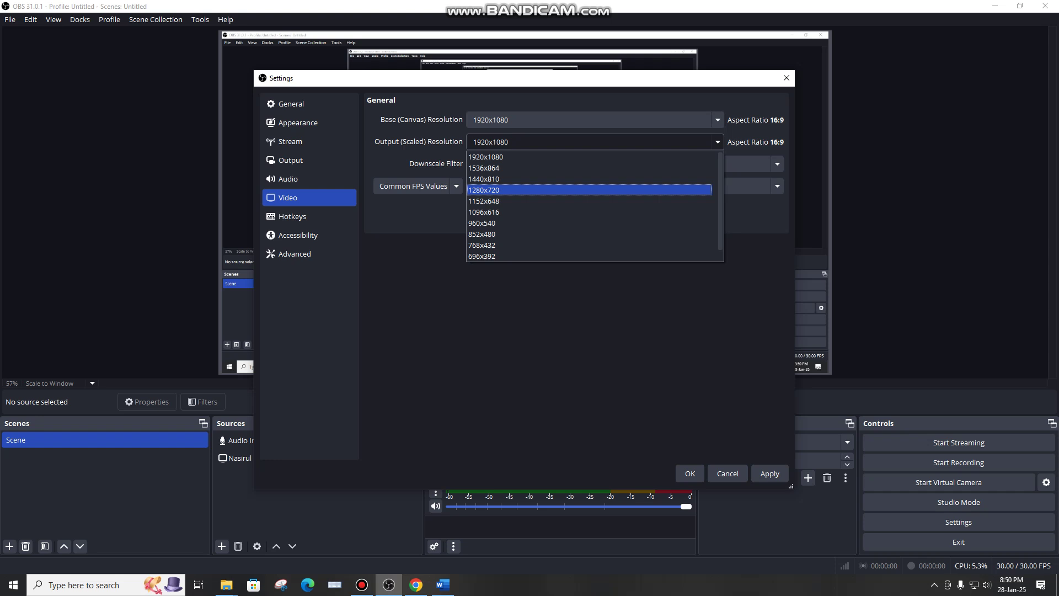
pyautogui.press('Return')
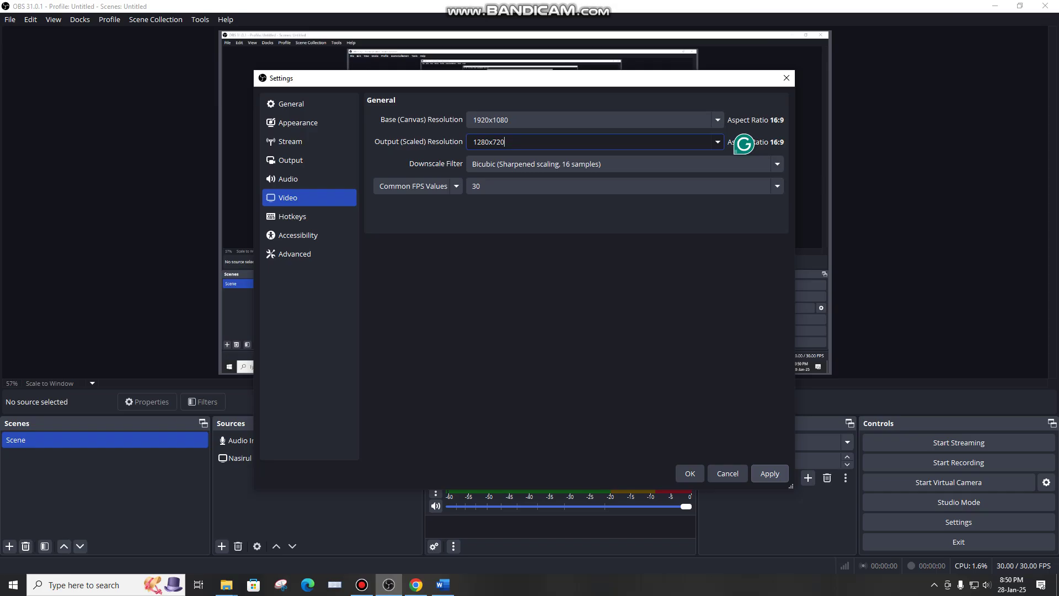
pyautogui.click(690, 473)
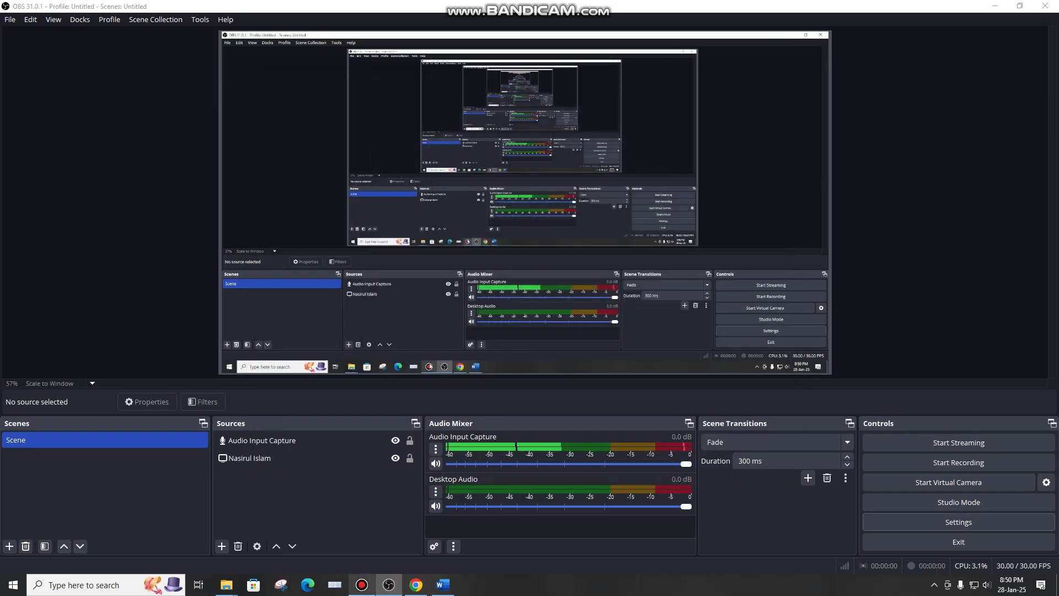